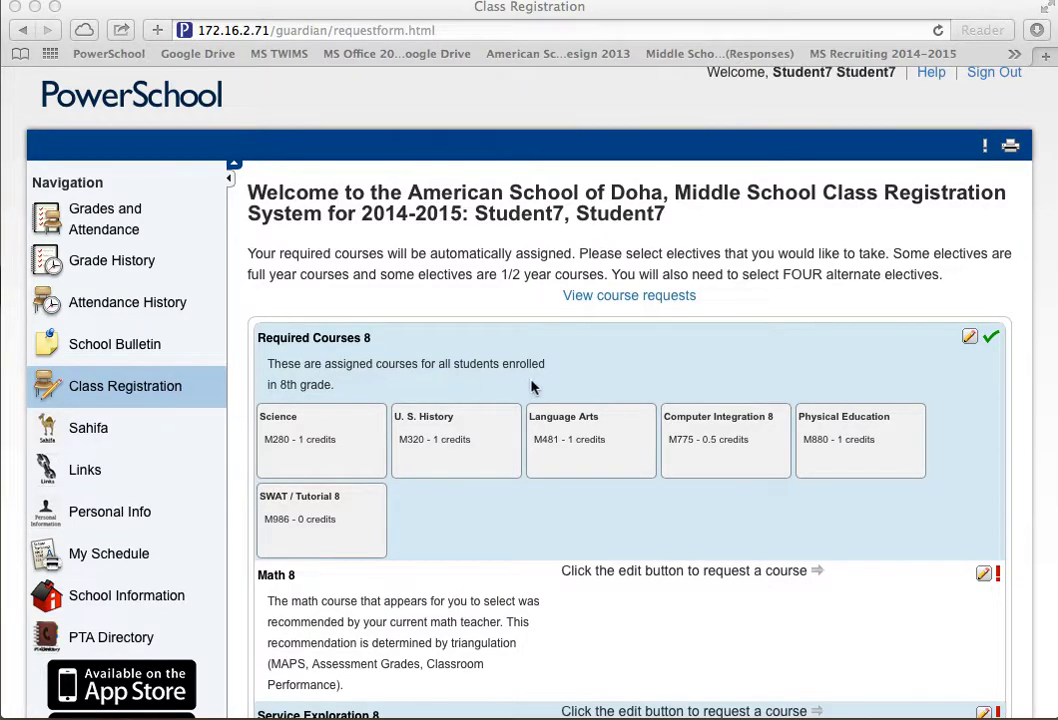
Step: Open the Required Courses 8 list showing its six 8th-grade courses with numbers and credits
{"action": "scroll", "coordinate": [578, 366], "scroll_direction": "down", "scroll_amount": 5}
{"action": "scroll", "coordinate": [578, 370], "scroll_direction": "down", "scroll_amount": 6}
{"action": "scroll", "coordinate": [578, 370], "scroll_direction": "down", "scroll_amount": 1}
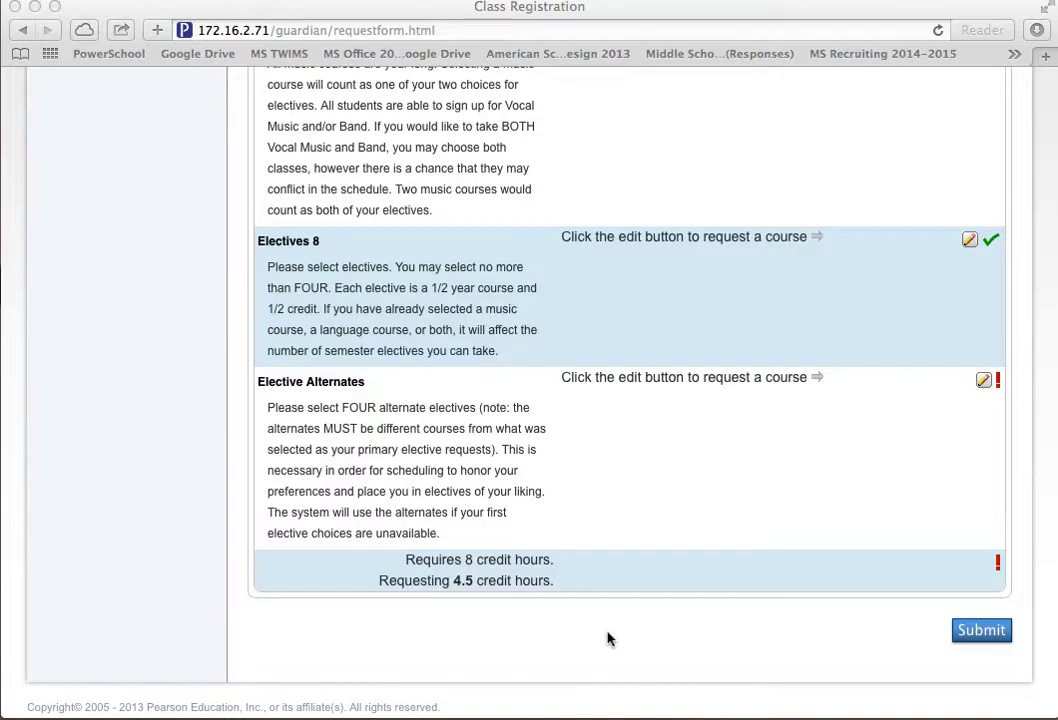
{"action": "scroll", "coordinate": [701, 623], "scroll_direction": "up", "scroll_amount": 10}
{"action": "scroll", "coordinate": [701, 623], "scroll_direction": "up", "scroll_amount": 3}
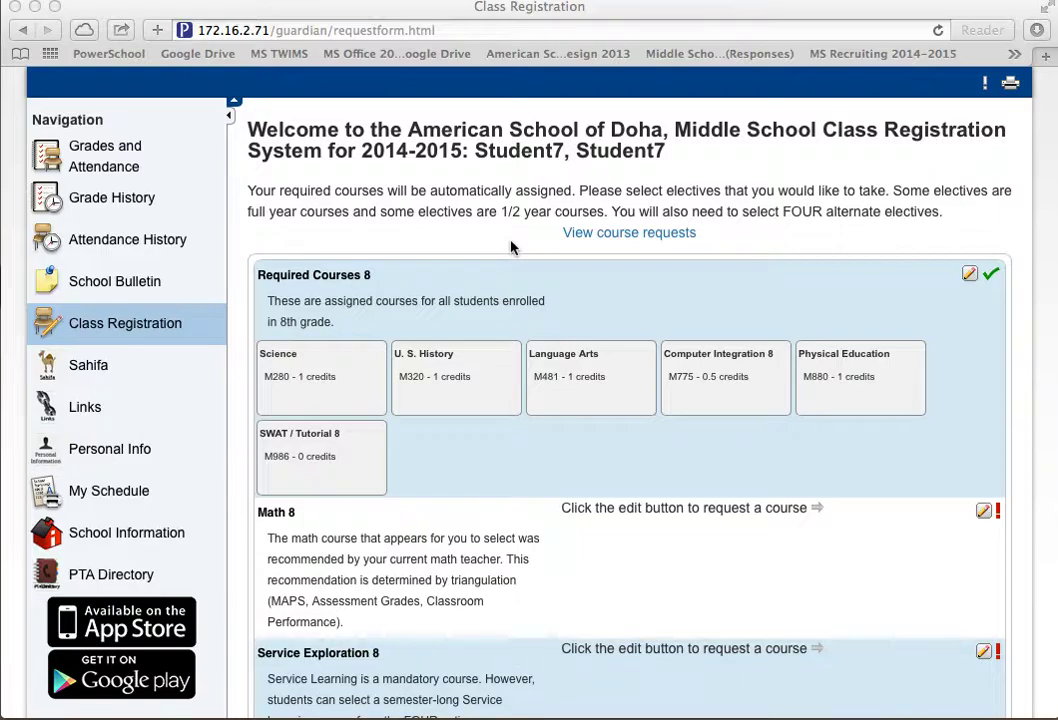
{"action": "left_click", "coordinate": [970, 276]}
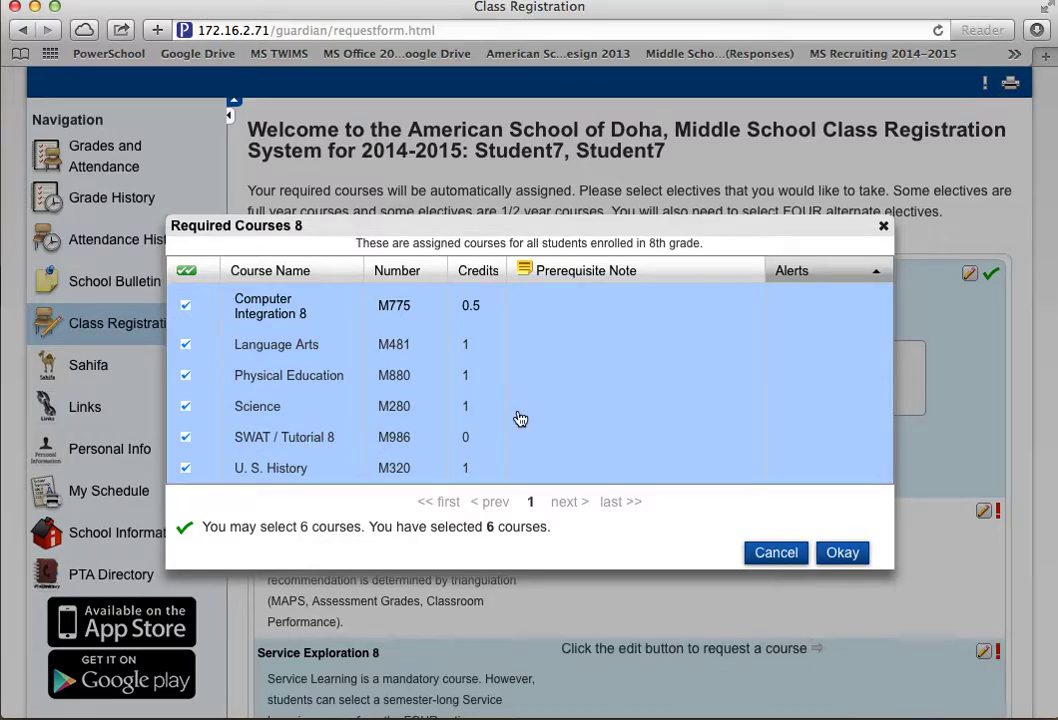
Step: Keep all six Required Courses 8 selections checked and confirm with Okay
{"action": "left_click", "coordinate": [185, 348]}
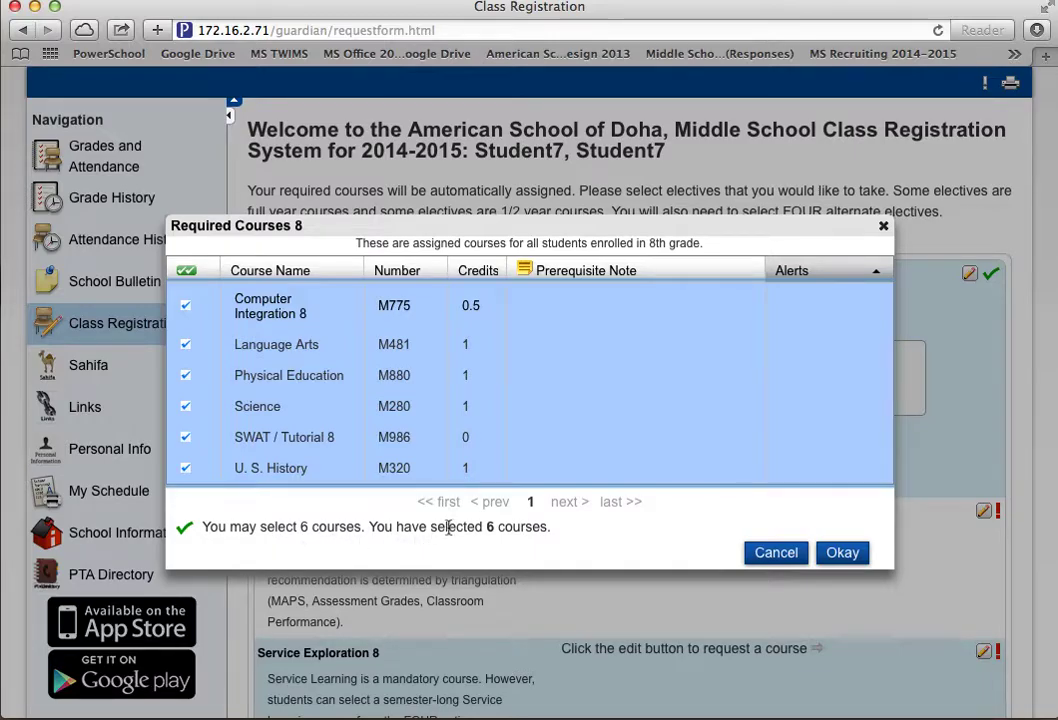
{"action": "left_click", "coordinate": [839, 553]}
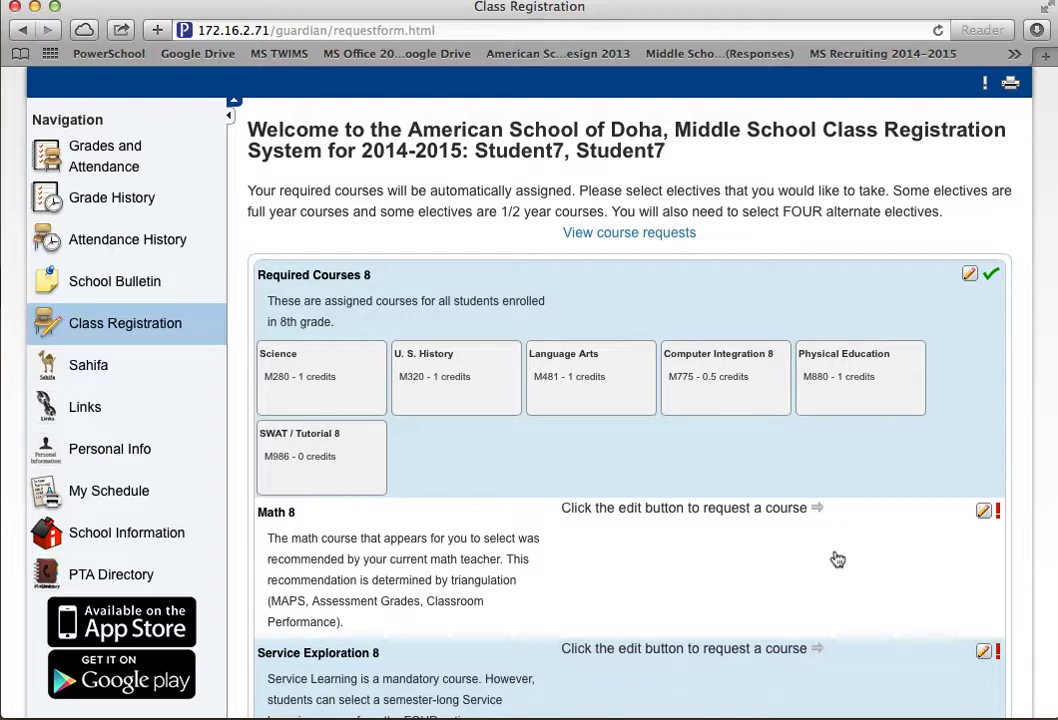
Step: Tick Algebra 1 (M181, 1 credit) in the Math 8 choices and confirm it
{"action": "scroll", "coordinate": [930, 517], "scroll_direction": "down", "scroll_amount": 3}
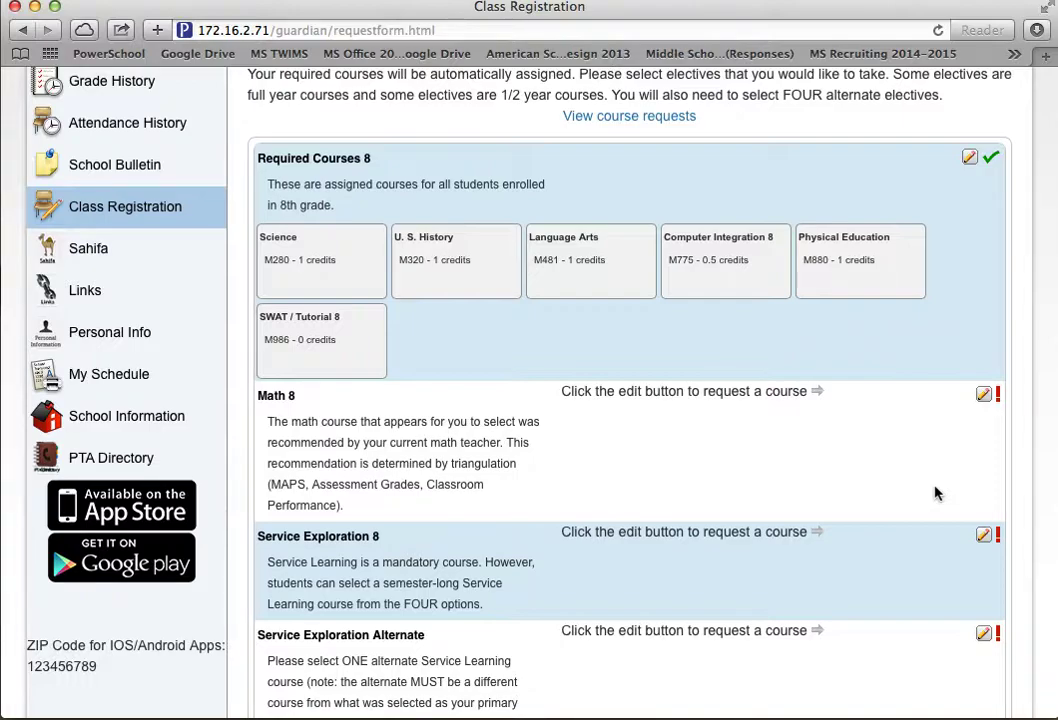
{"action": "left_click", "coordinate": [984, 396]}
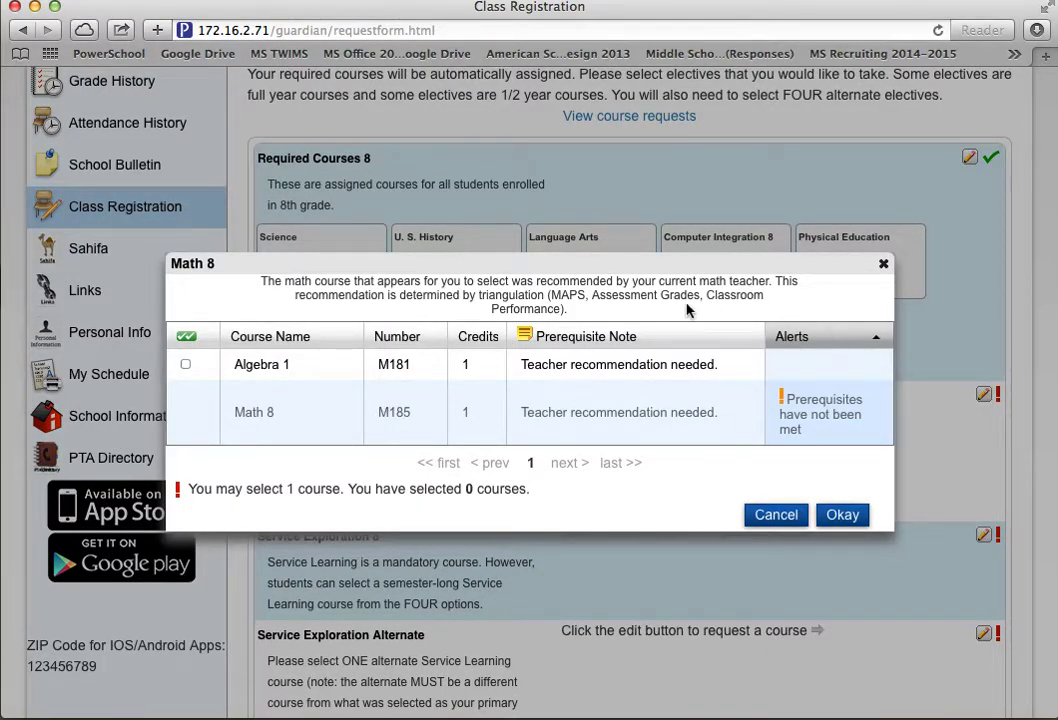
{"action": "left_click", "coordinate": [185, 366]}
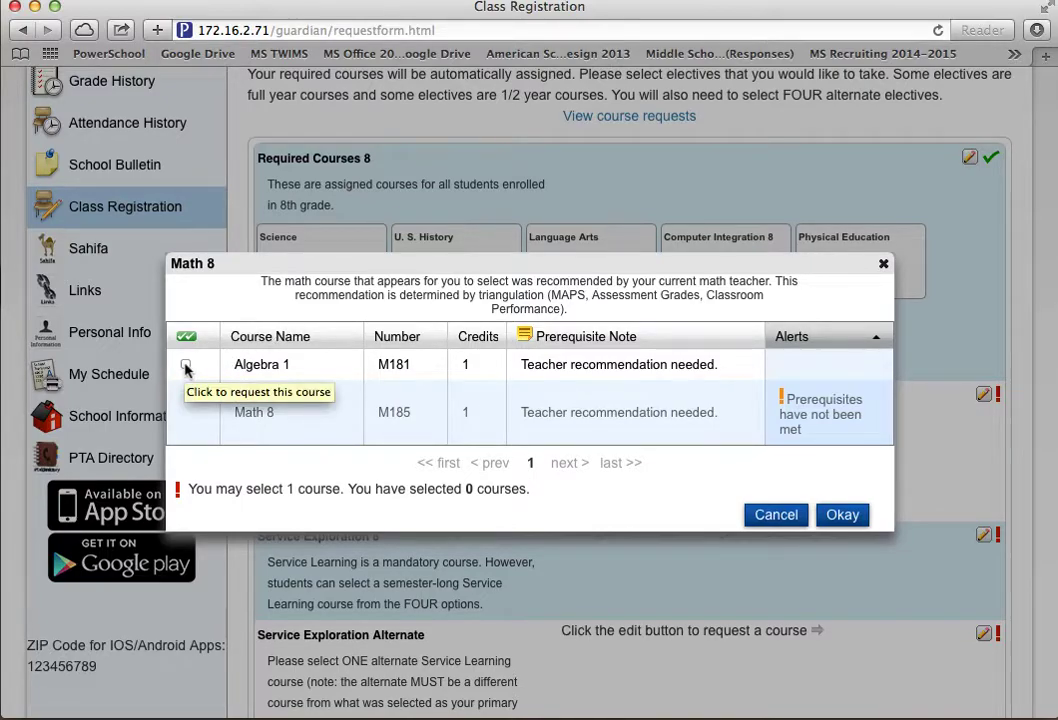
{"action": "left_click", "coordinate": [185, 366]}
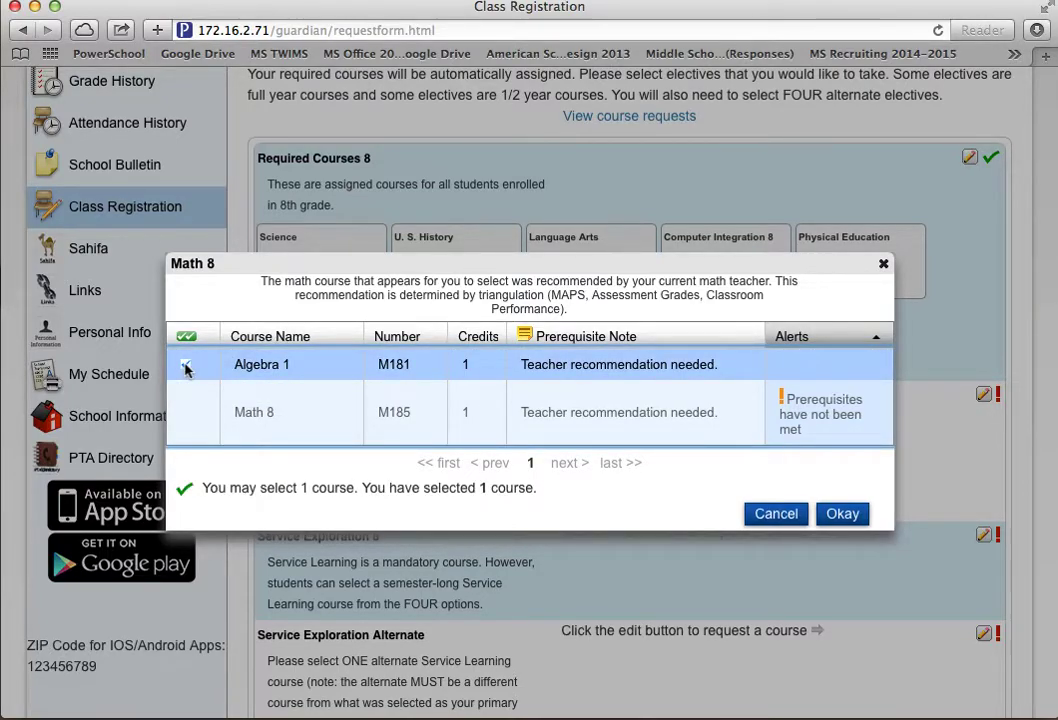
{"action": "left_click", "coordinate": [185, 366]}
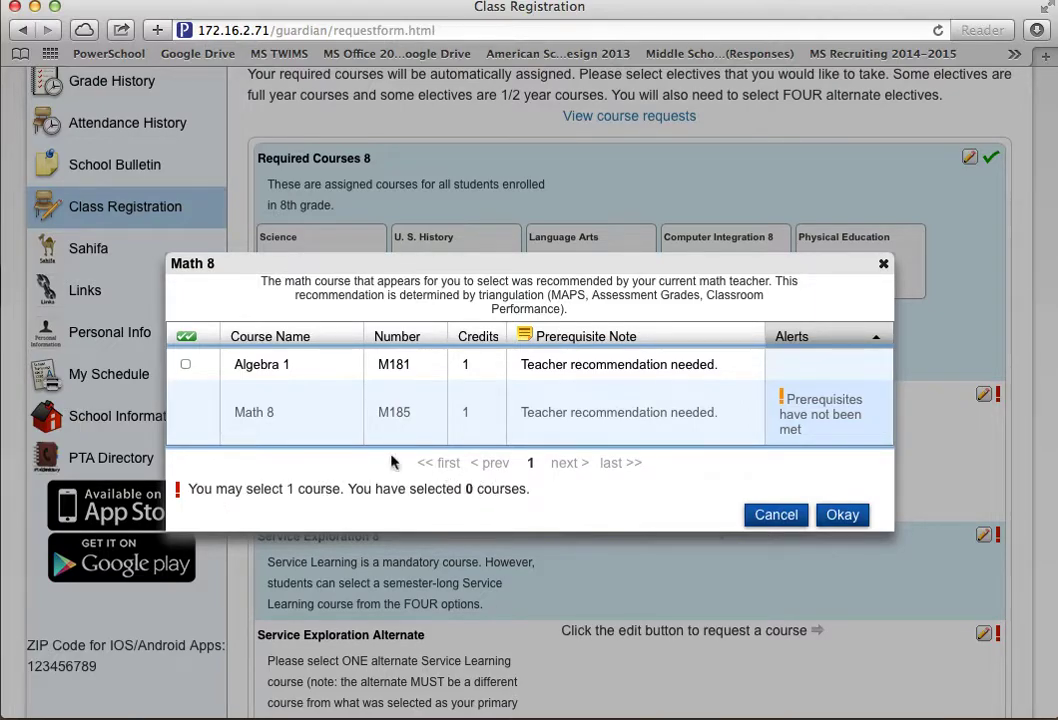
{"action": "left_click", "coordinate": [185, 366]}
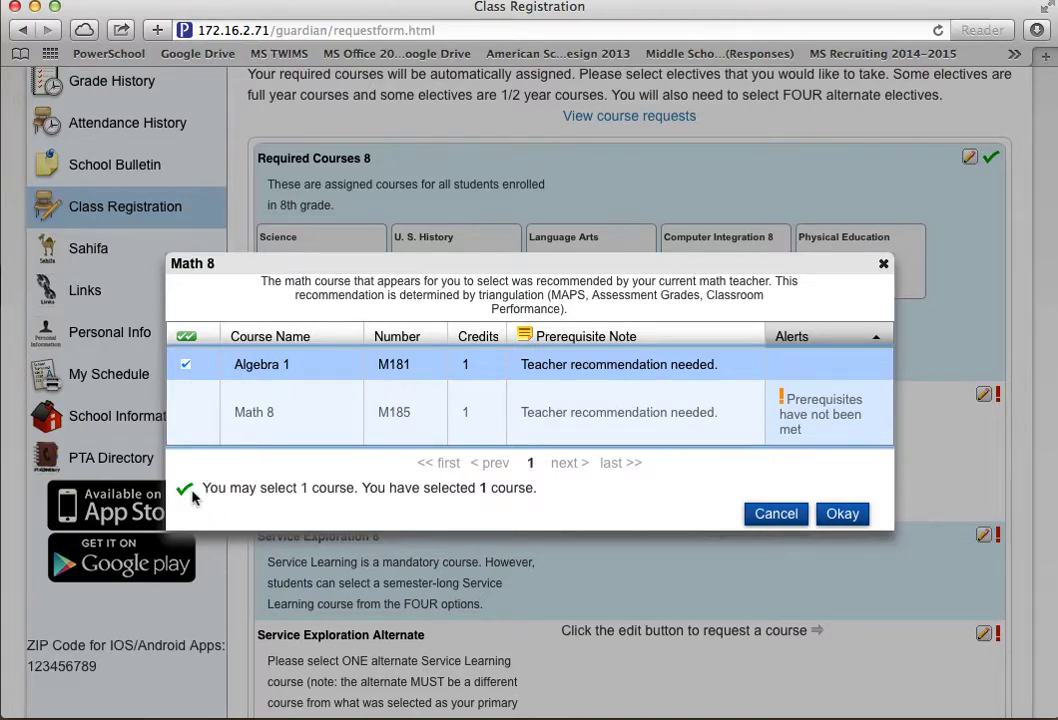
{"action": "left_click", "coordinate": [843, 514]}
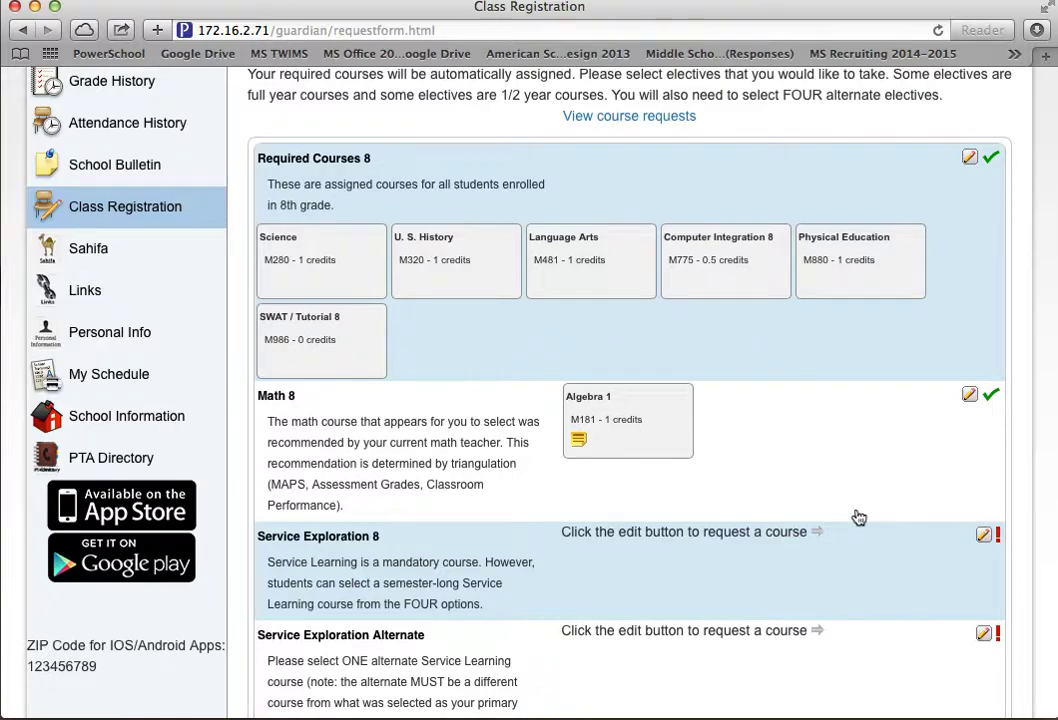
{"action": "scroll", "coordinate": [869, 372], "scroll_direction": "down", "scroll_amount": 3}
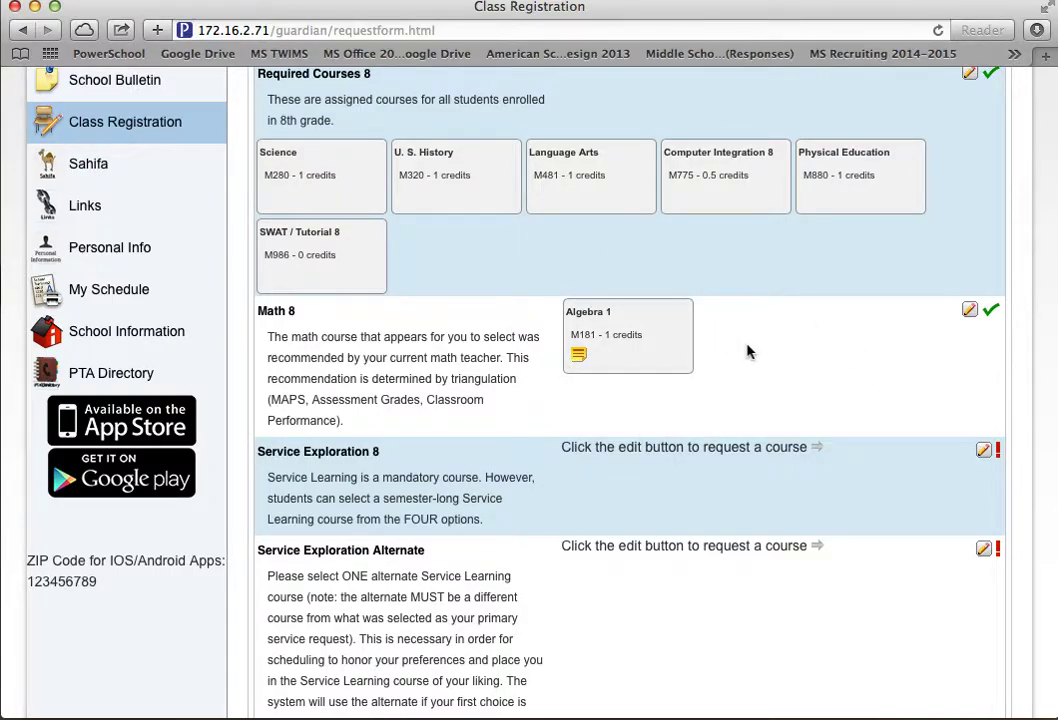
{"action": "scroll", "coordinate": [749, 350], "scroll_direction": "down", "scroll_amount": 3}
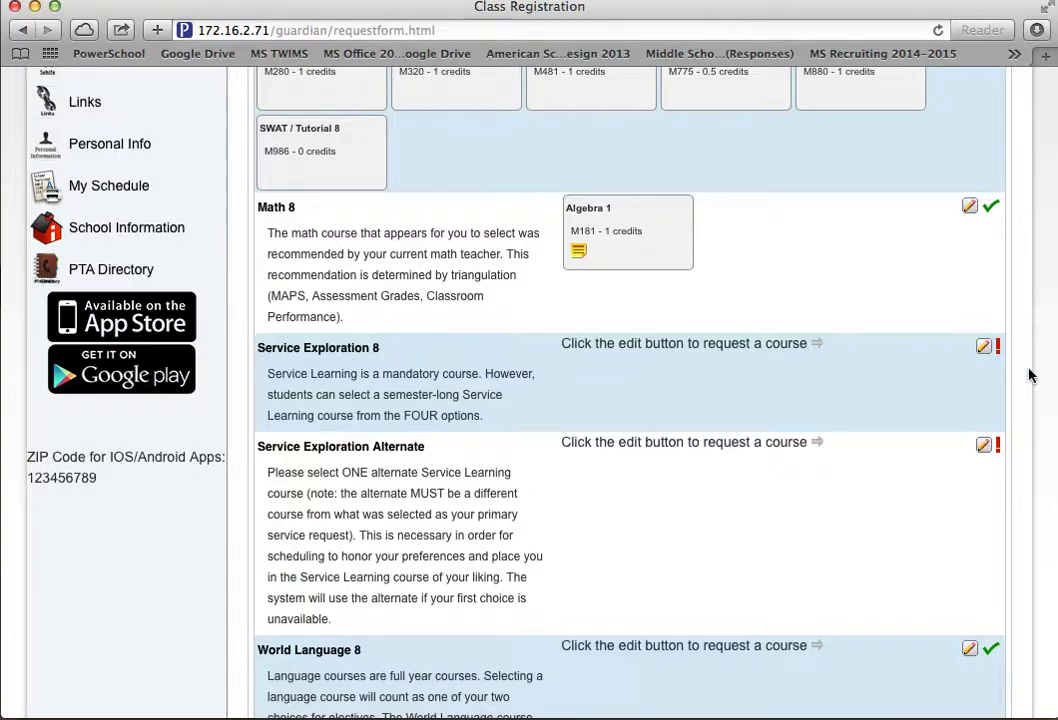
{"action": "left_click", "coordinate": [984, 348]}
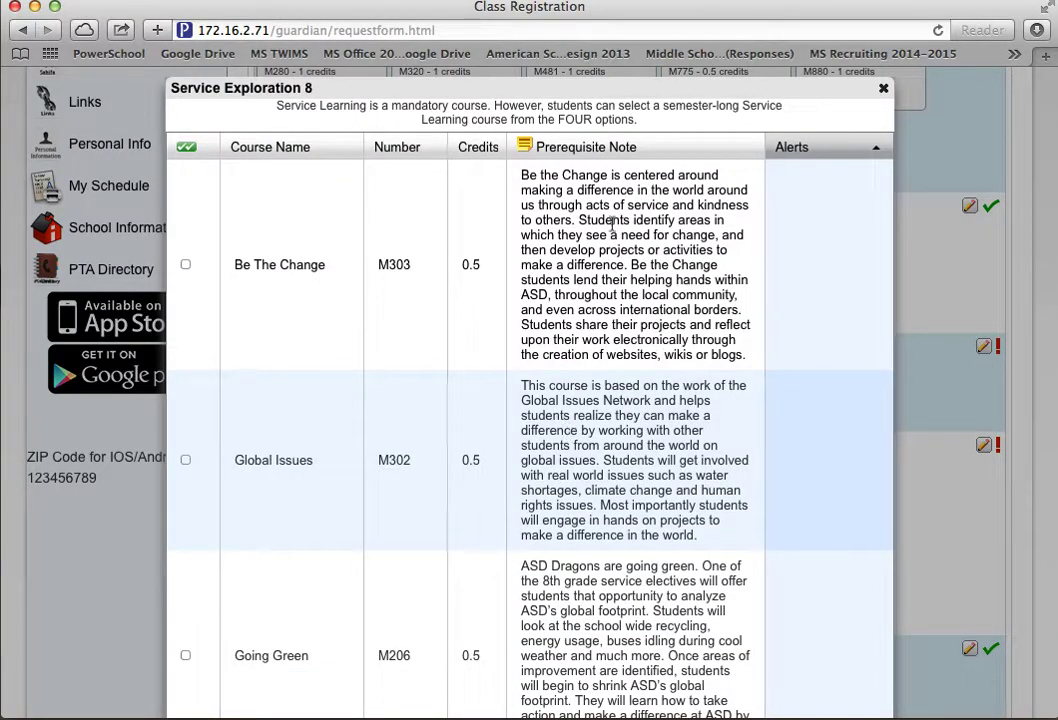
Step: Tick Global Issues (M302, 0.5 credits) for Service Exploration 8 and confirm it
{"action": "scroll", "coordinate": [600, 243], "scroll_direction": "down", "scroll_amount": 3}
{"action": "scroll", "coordinate": [600, 243], "scroll_direction": "down", "scroll_amount": 3}
{"action": "scroll", "coordinate": [600, 243], "scroll_direction": "up", "scroll_amount": 3}
{"action": "scroll", "coordinate": [600, 243], "scroll_direction": "up", "scroll_amount": 1}
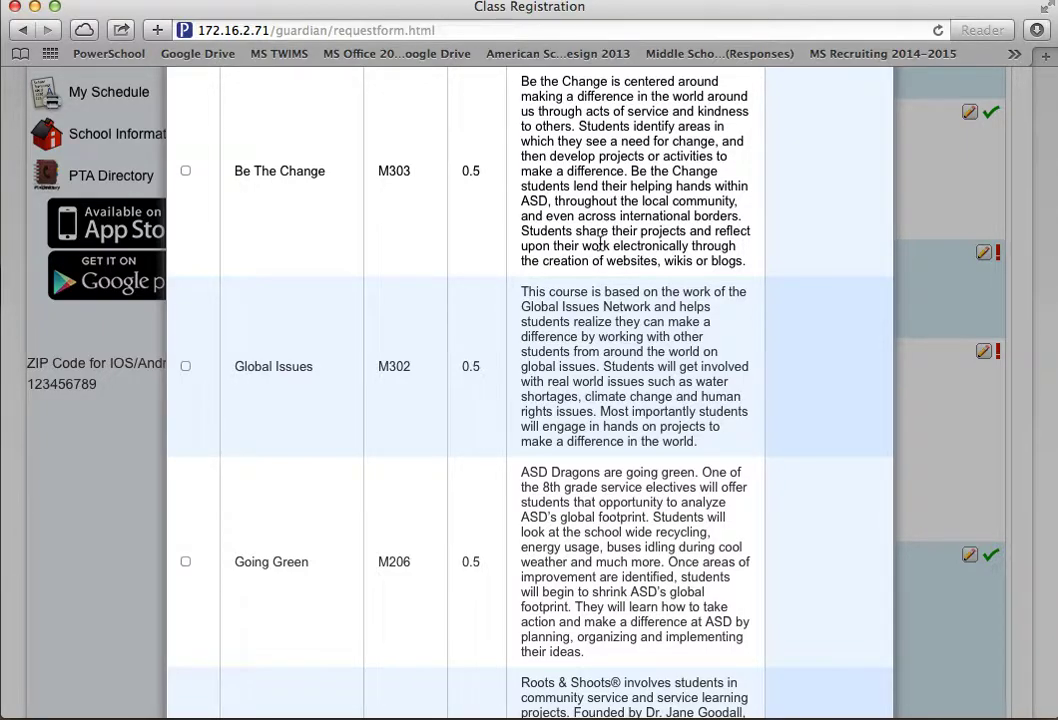
{"action": "scroll", "coordinate": [600, 243], "scroll_direction": "up", "scroll_amount": 2}
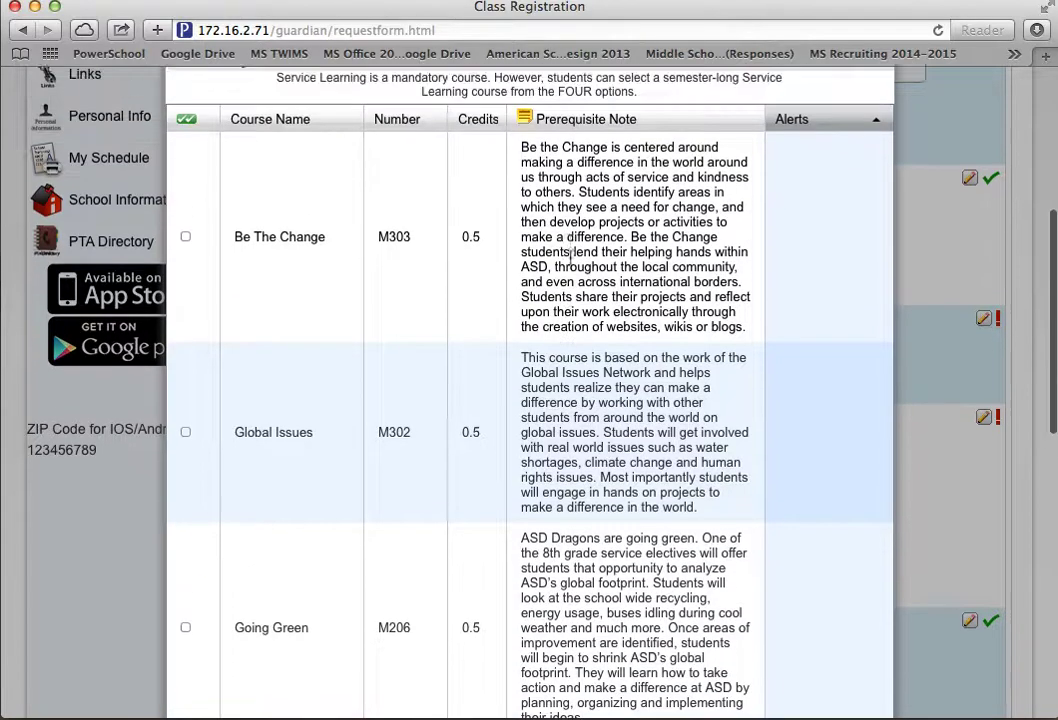
{"action": "scroll", "coordinate": [570, 257], "scroll_direction": "down", "scroll_amount": 1}
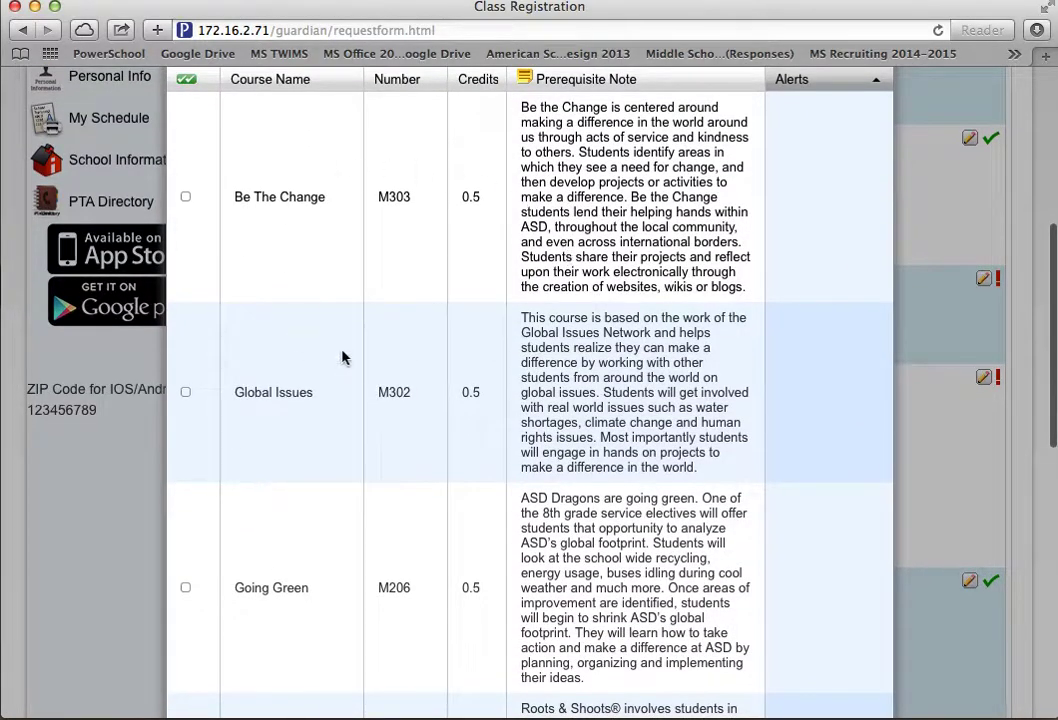
{"action": "scroll", "coordinate": [342, 357], "scroll_direction": "down", "scroll_amount": 3}
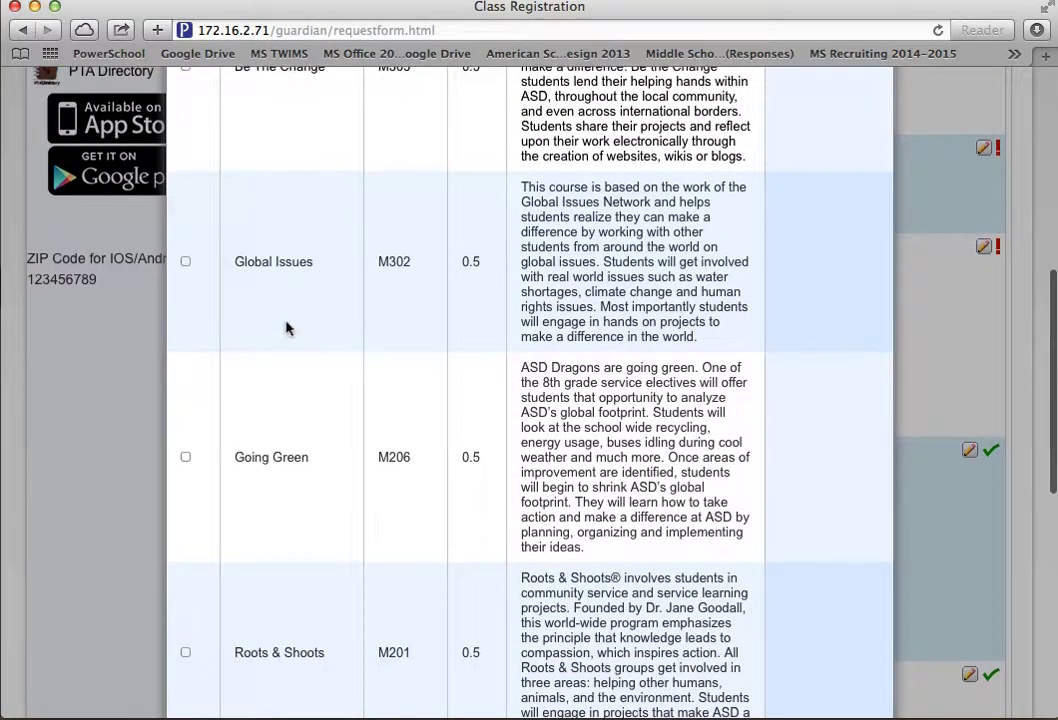
{"action": "left_click", "coordinate": [185, 262]}
{"action": "scroll", "coordinate": [480, 295], "scroll_direction": "down", "scroll_amount": 7}
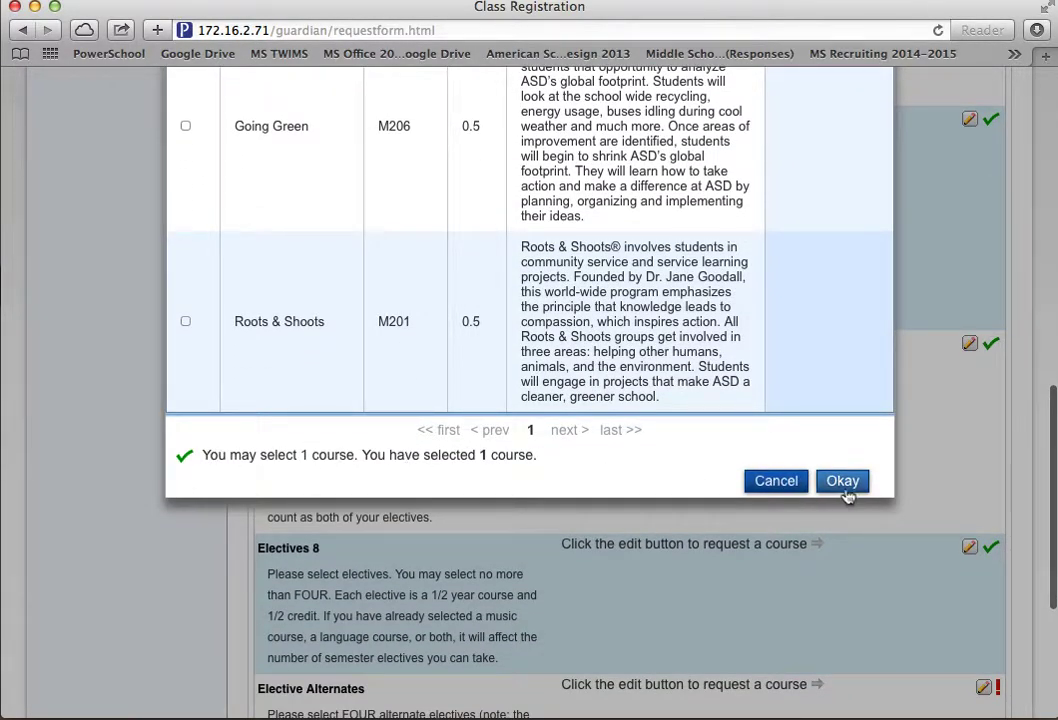
{"action": "left_click", "coordinate": [843, 482]}
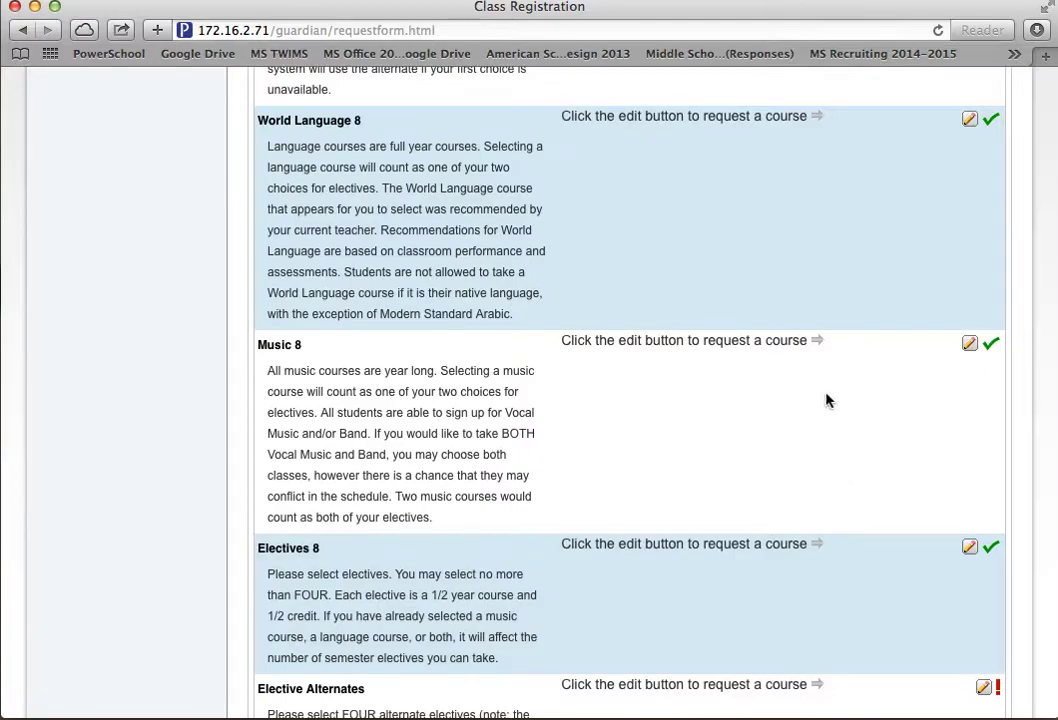
Step: Bring up the Service Exploration Alternate list of Be The Change, Global Issues and Going Green
{"action": "scroll", "coordinate": [826, 400], "scroll_direction": "up", "scroll_amount": 2}
{"action": "scroll", "coordinate": [826, 400], "scroll_direction": "up", "scroll_amount": 3}
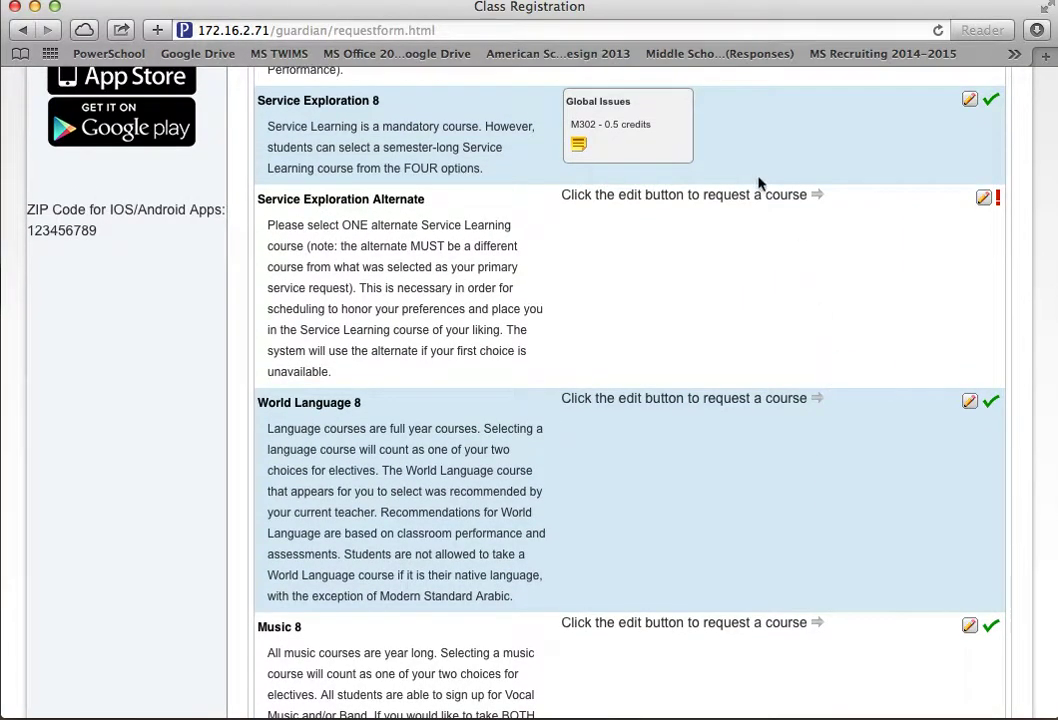
{"action": "scroll", "coordinate": [755, 180], "scroll_direction": "up", "scroll_amount": 3}
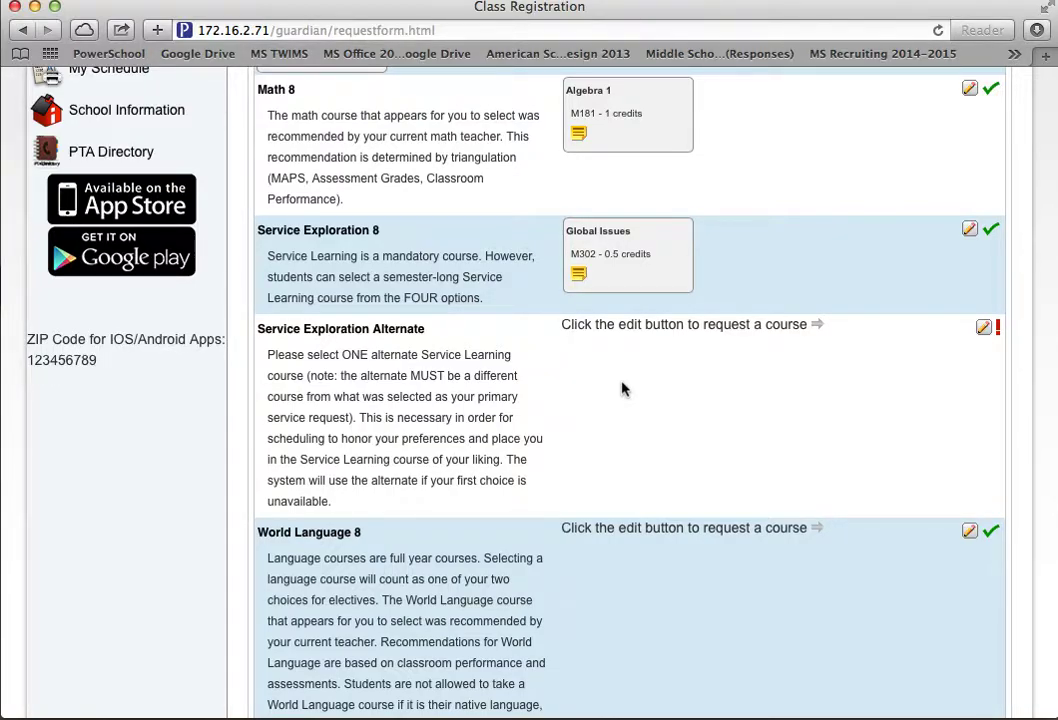
{"action": "left_click", "coordinate": [982, 330]}
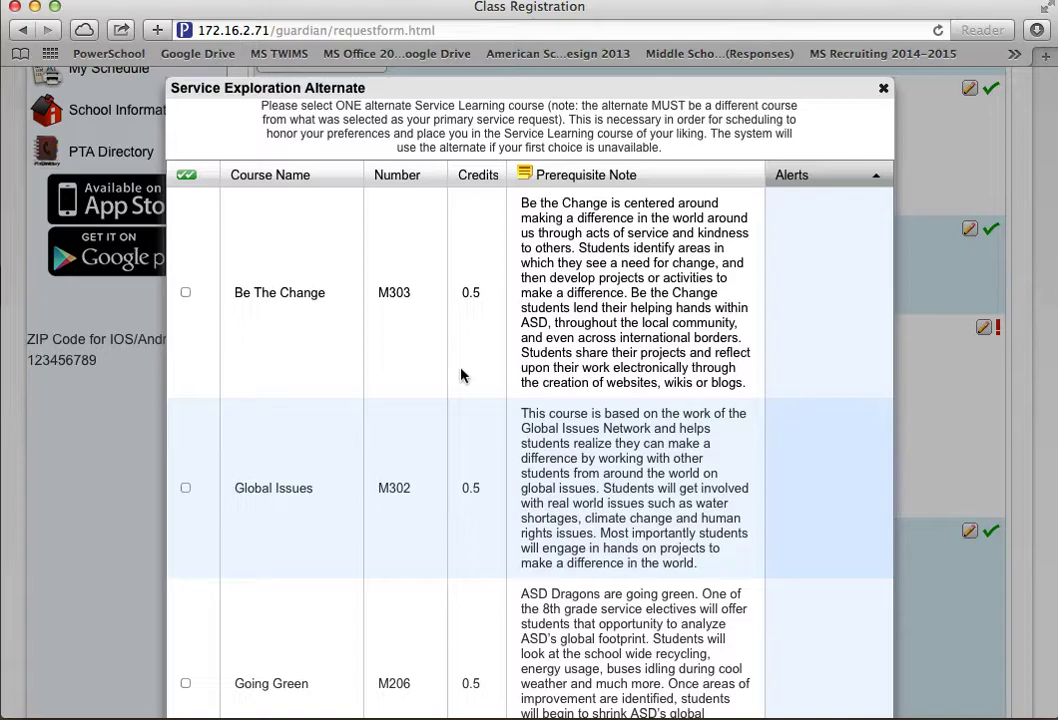
Step: Tick Be The Change (M303, 0.5 credits) as the Service Exploration Alternate and confirm
{"action": "left_click", "coordinate": [185, 293]}
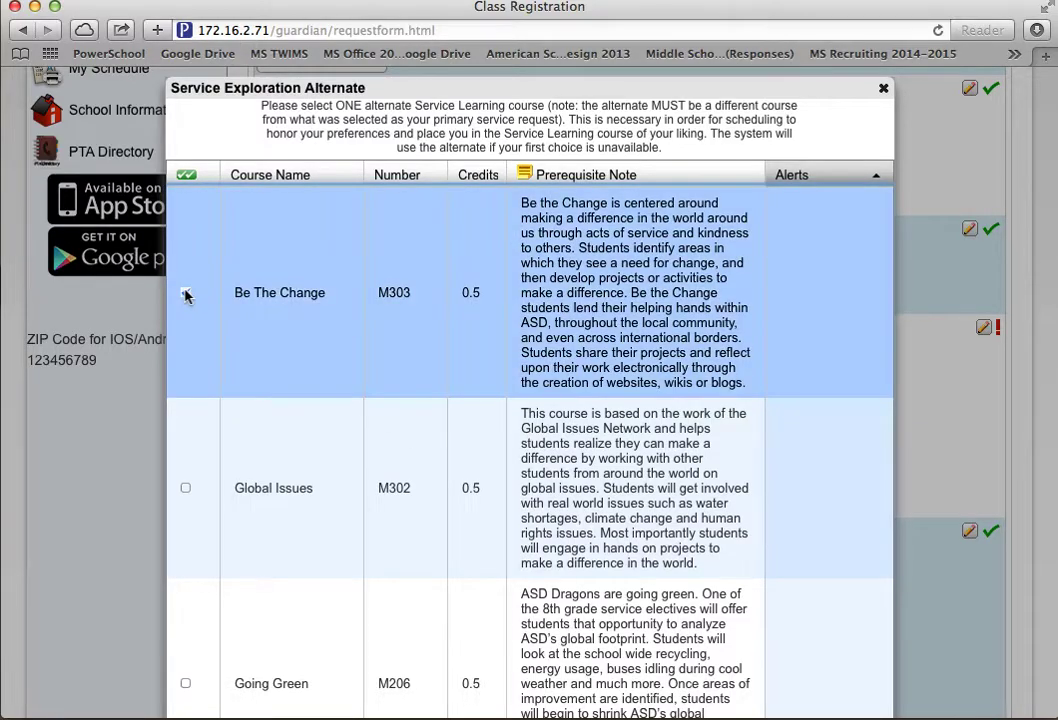
{"action": "scroll", "coordinate": [410, 272], "scroll_direction": "down", "scroll_amount": 5}
{"action": "scroll", "coordinate": [412, 272], "scroll_direction": "down", "scroll_amount": 1}
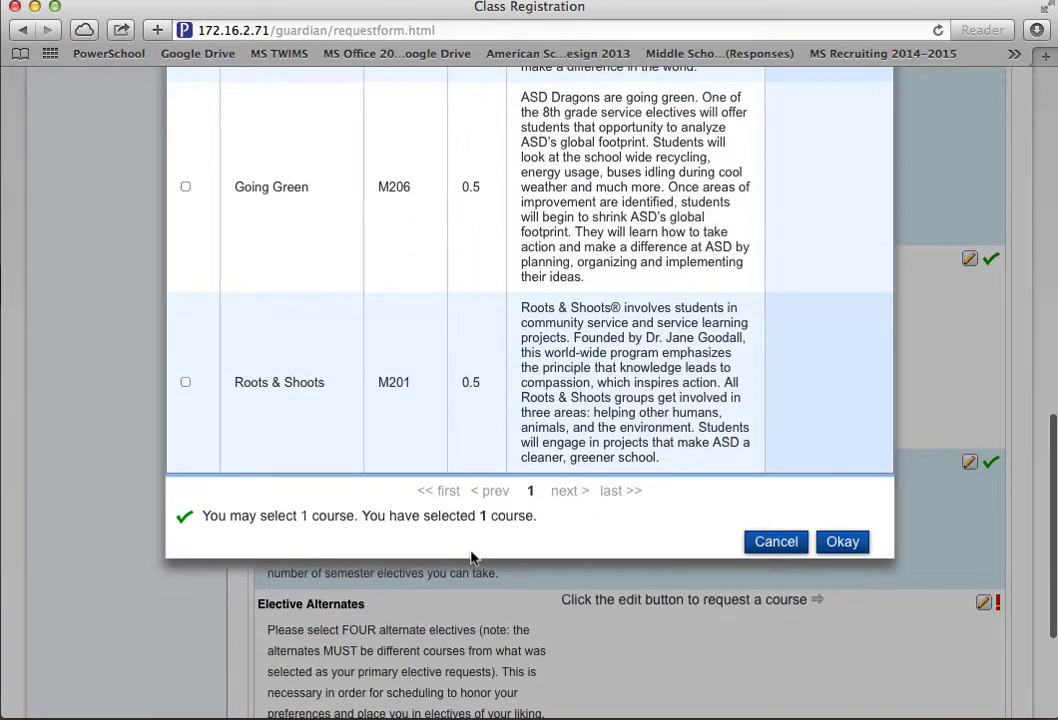
{"action": "left_click", "coordinate": [842, 542]}
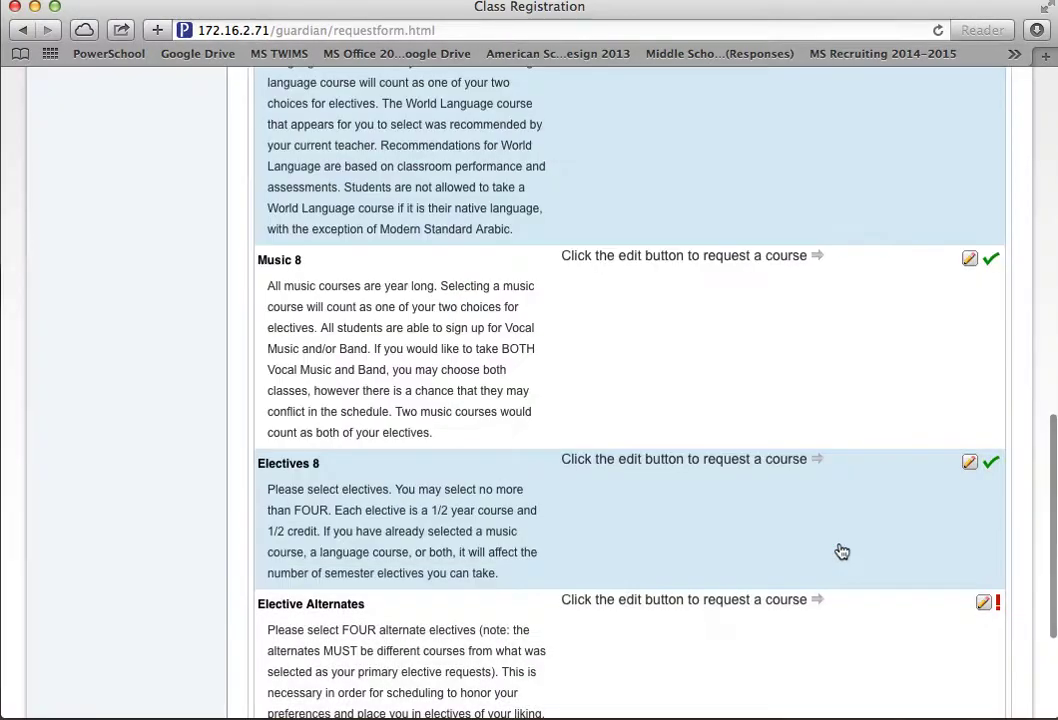
{"action": "scroll", "coordinate": [758, 269], "scroll_direction": "up", "scroll_amount": 3}
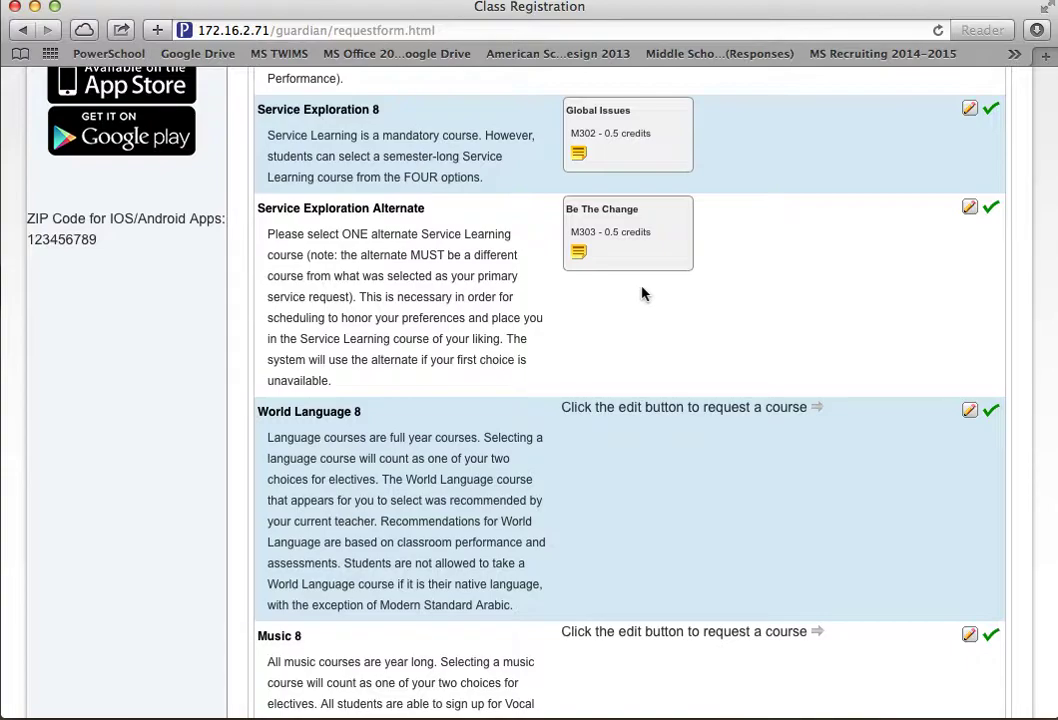
{"action": "scroll", "coordinate": [644, 293], "scroll_direction": "down", "scroll_amount": 1}
{"action": "scroll", "coordinate": [644, 293], "scroll_direction": "down", "scroll_amount": 10}
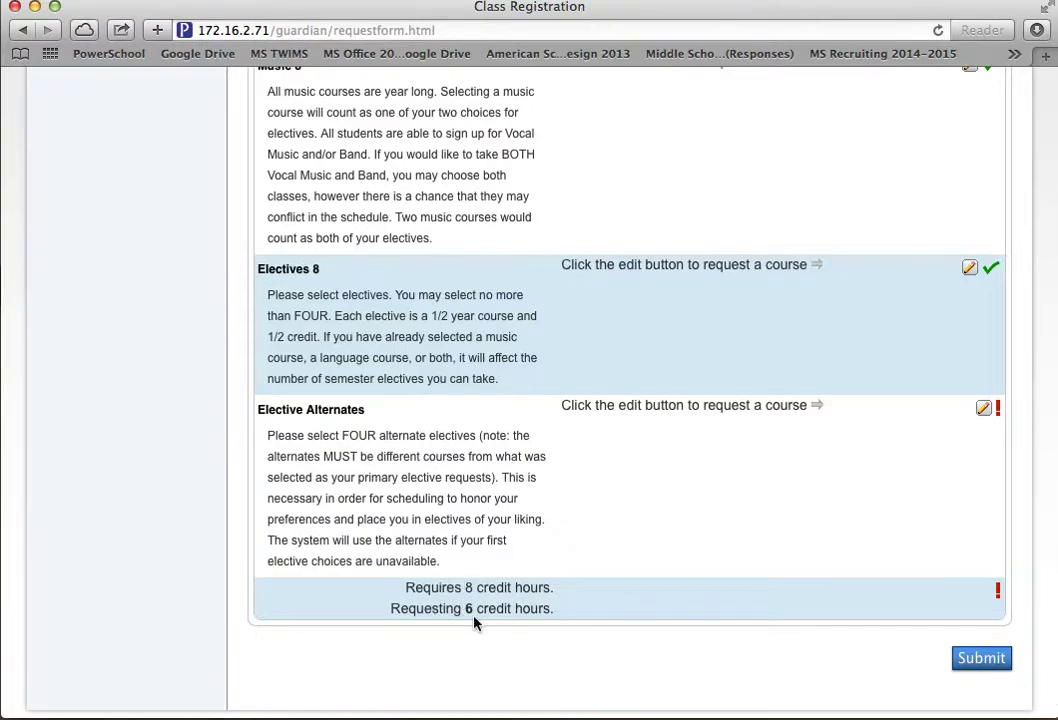
{"action": "scroll", "coordinate": [602, 496], "scroll_direction": "up", "scroll_amount": 5}
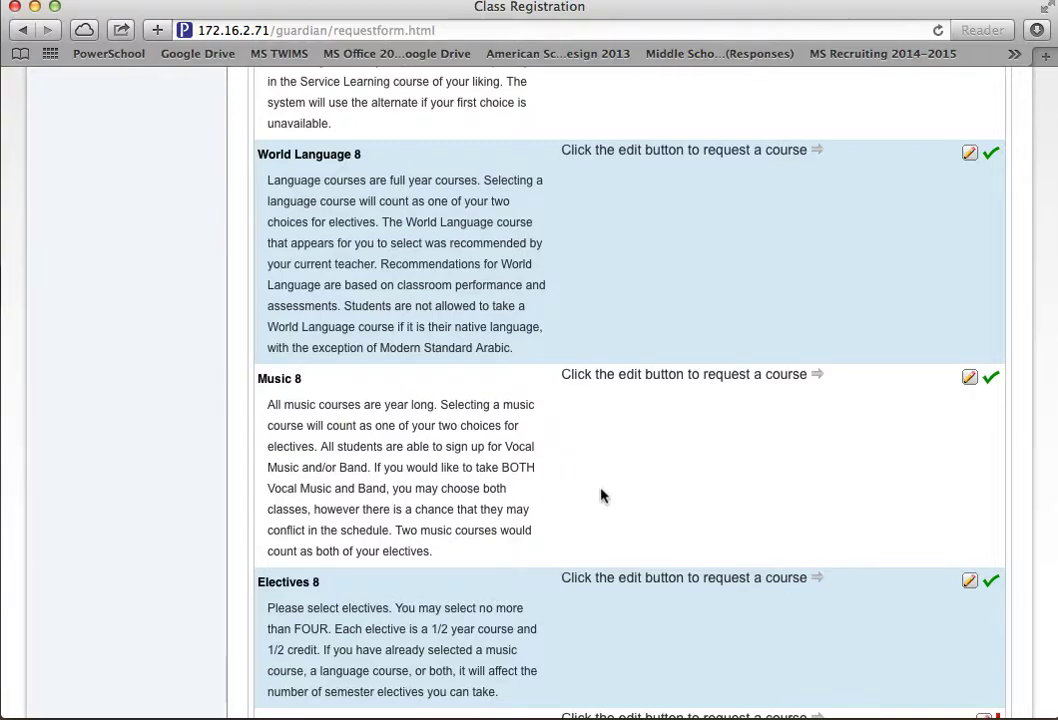
{"action": "left_click", "coordinate": [968, 154]}
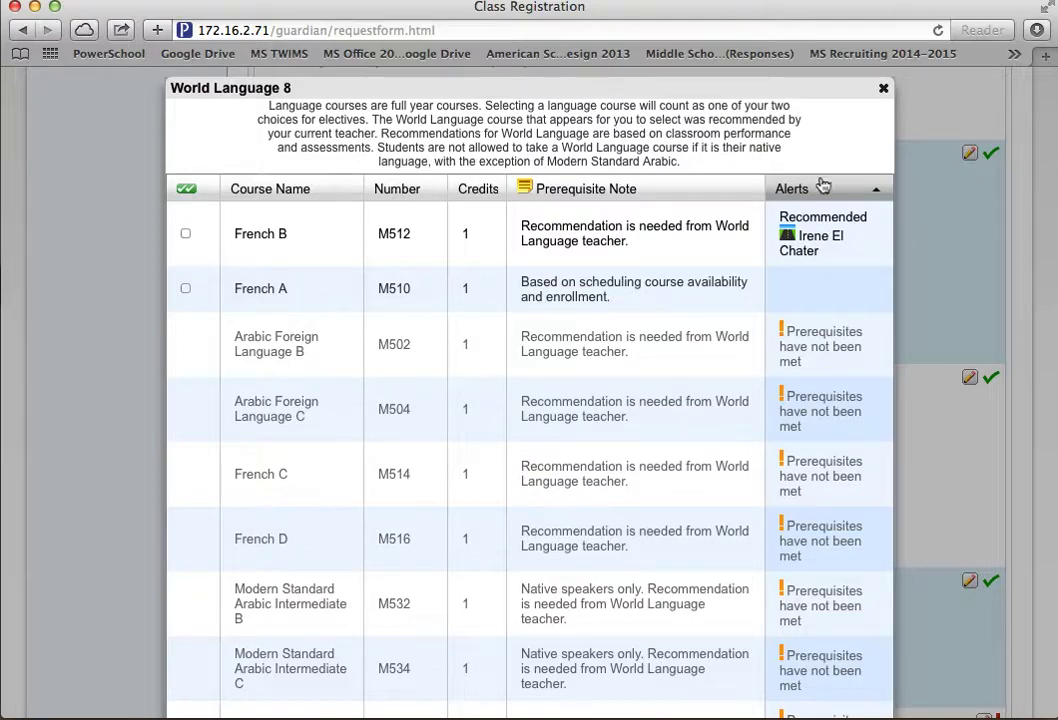
Step: Tick French B (M512, 1 credit) for World Language 8 and confirm, reaching 7 credit hours
{"action": "left_click", "coordinate": [186, 234]}
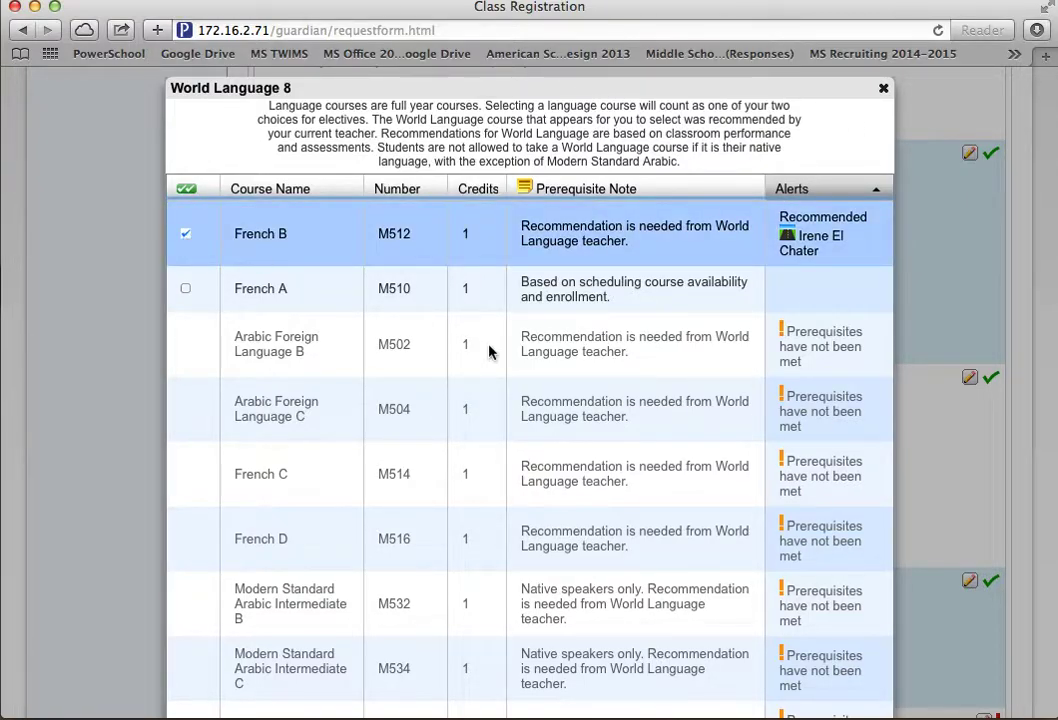
{"action": "scroll", "coordinate": [489, 350], "scroll_direction": "down", "scroll_amount": 5}
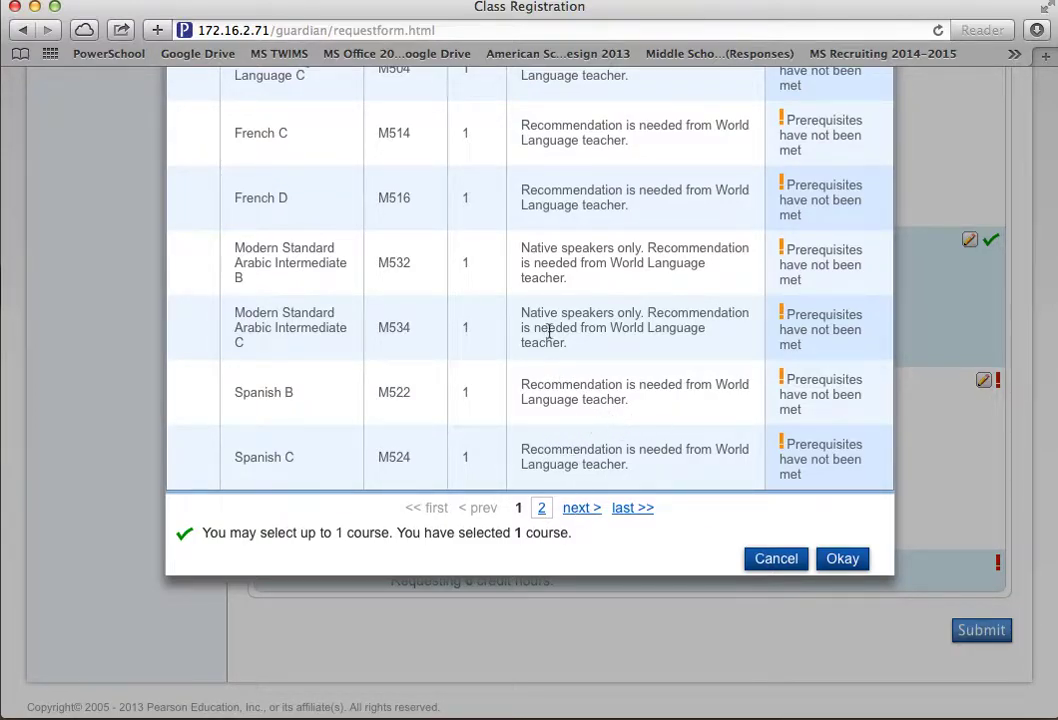
{"action": "left_click", "coordinate": [842, 559]}
{"action": "scroll", "coordinate": [699, 373], "scroll_direction": "up", "scroll_amount": 5}
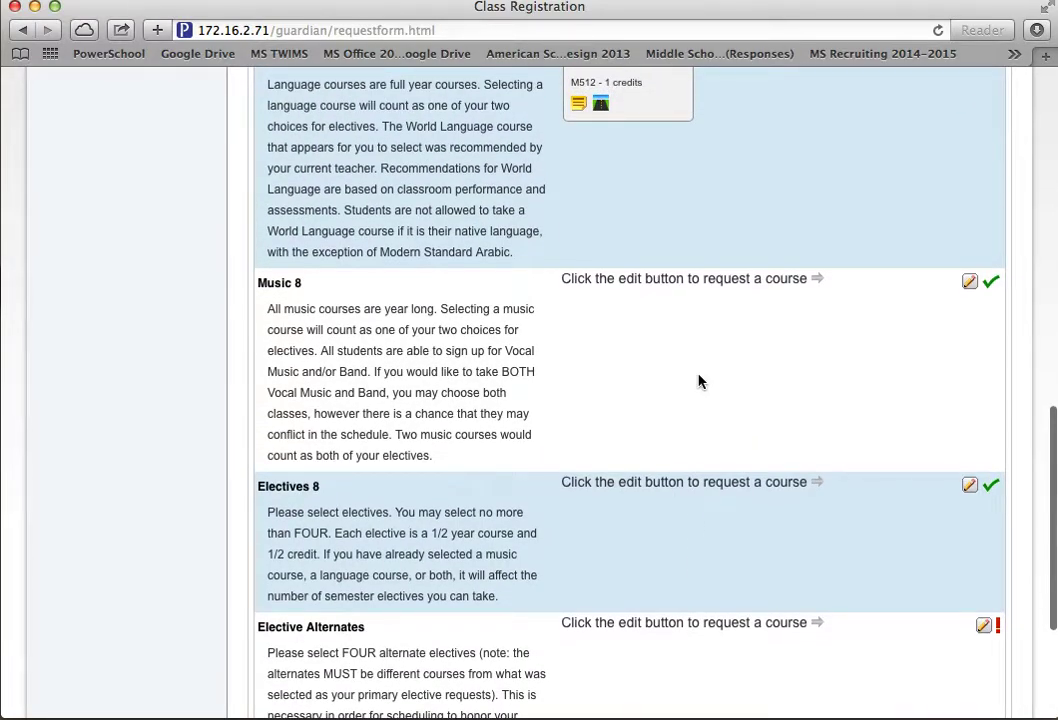
{"action": "scroll", "coordinate": [699, 377], "scroll_direction": "down", "scroll_amount": 5}
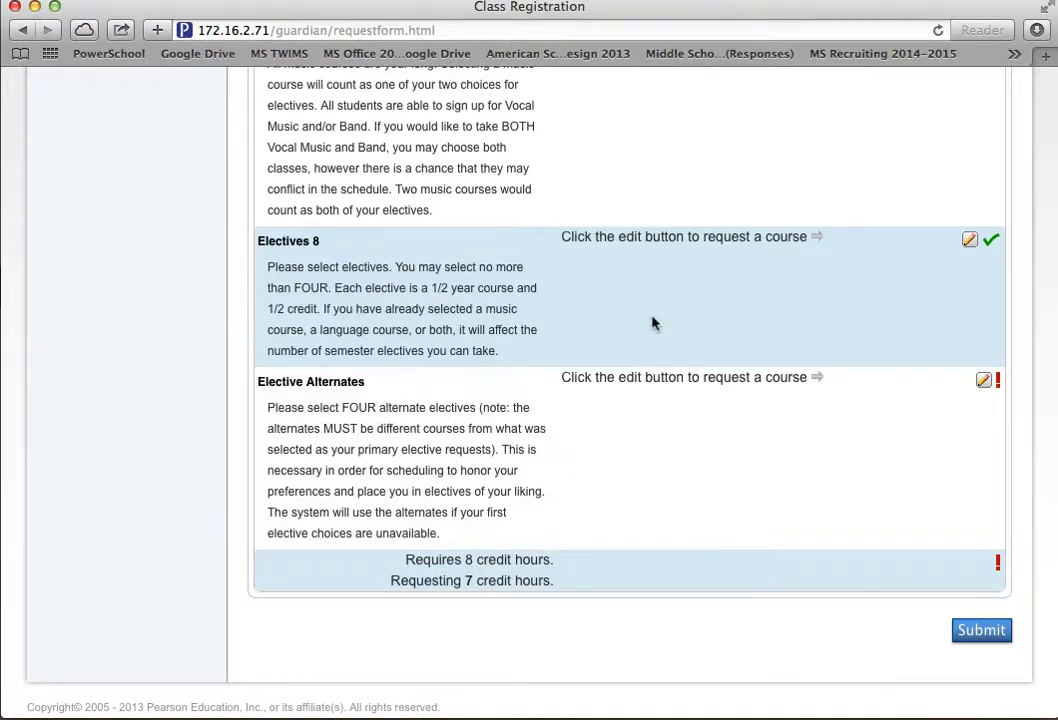
Step: Tick Advanced Robotics and Art Two Dimensional in the Electives 8 course list
{"action": "left_click", "coordinate": [969, 240]}
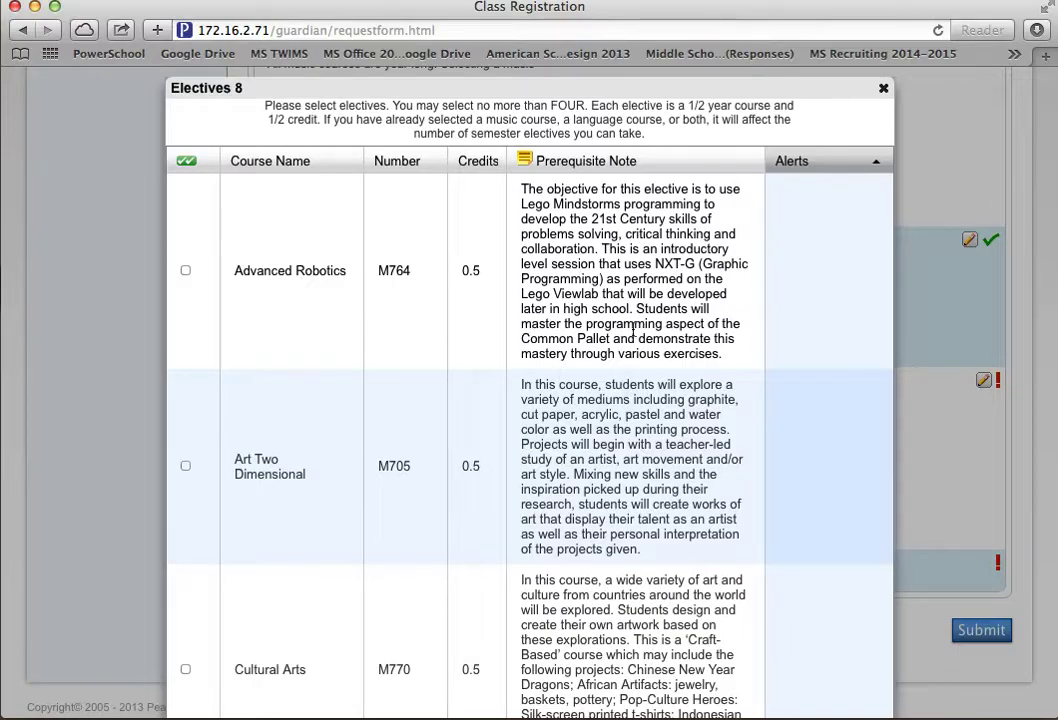
{"action": "scroll", "coordinate": [633, 328], "scroll_direction": "down", "scroll_amount": 4}
{"action": "scroll", "coordinate": [633, 328], "scroll_direction": "down", "scroll_amount": 20}
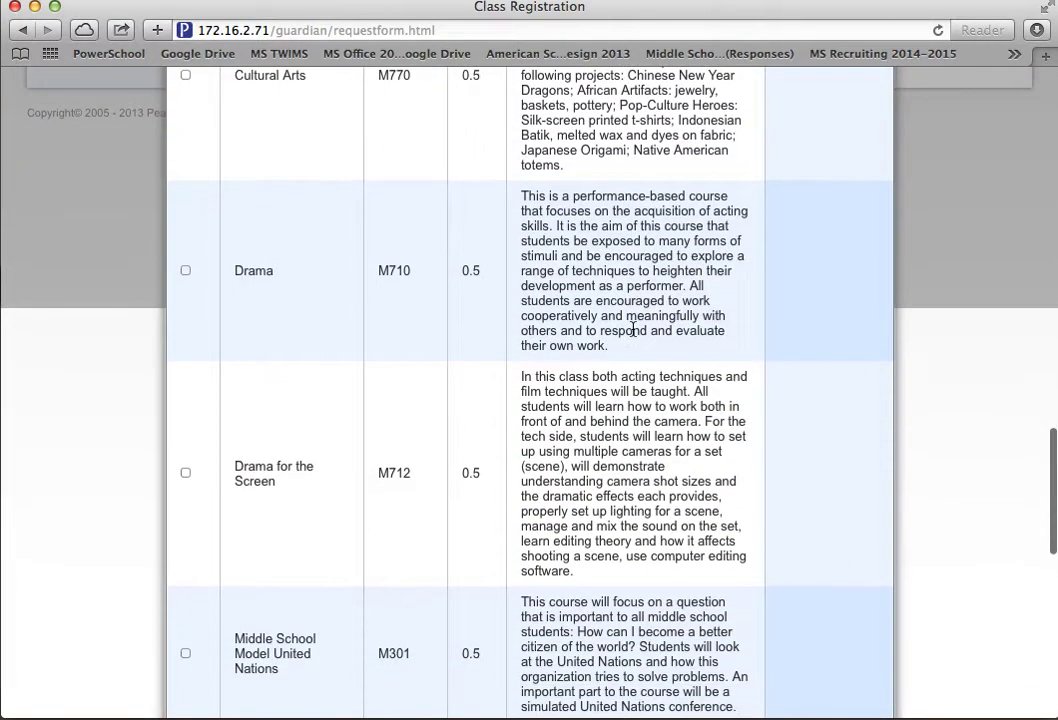
{"action": "scroll", "coordinate": [633, 328], "scroll_direction": "down", "scroll_amount": 8}
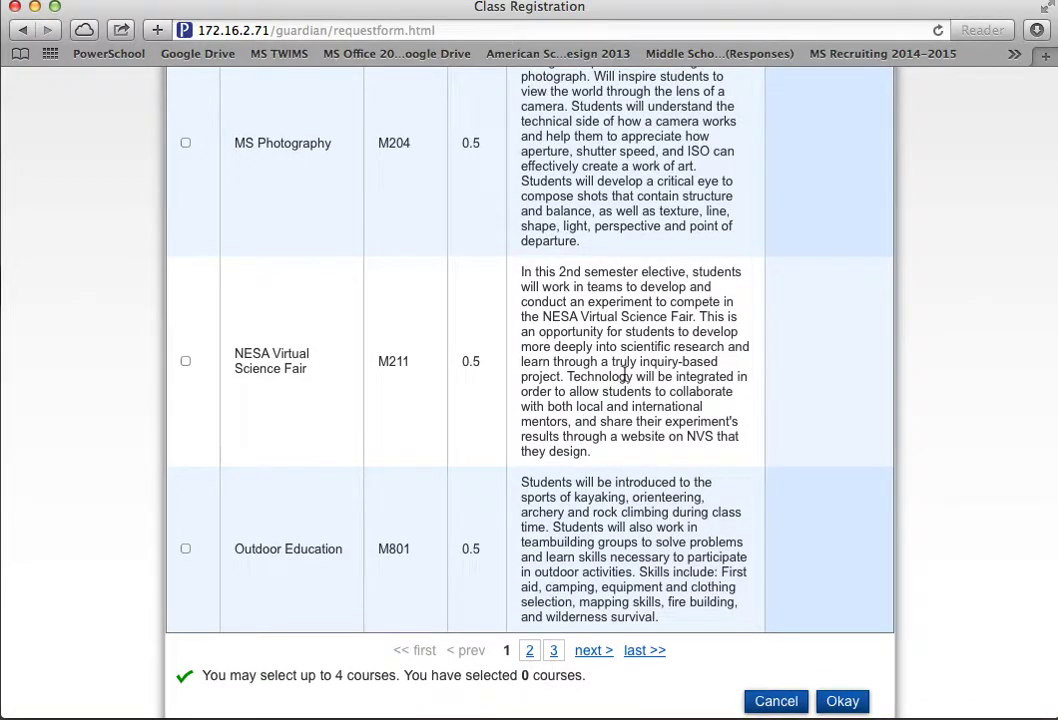
{"action": "scroll", "coordinate": [625, 372], "scroll_direction": "up", "scroll_amount": 15}
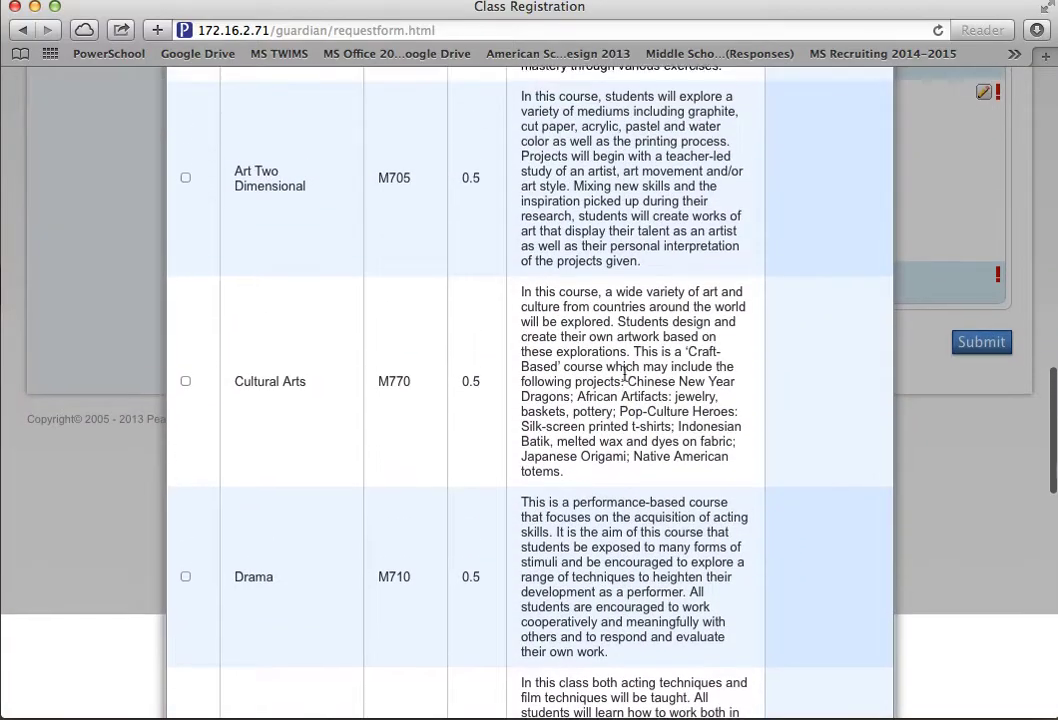
{"action": "scroll", "coordinate": [625, 372], "scroll_direction": "up", "scroll_amount": 3}
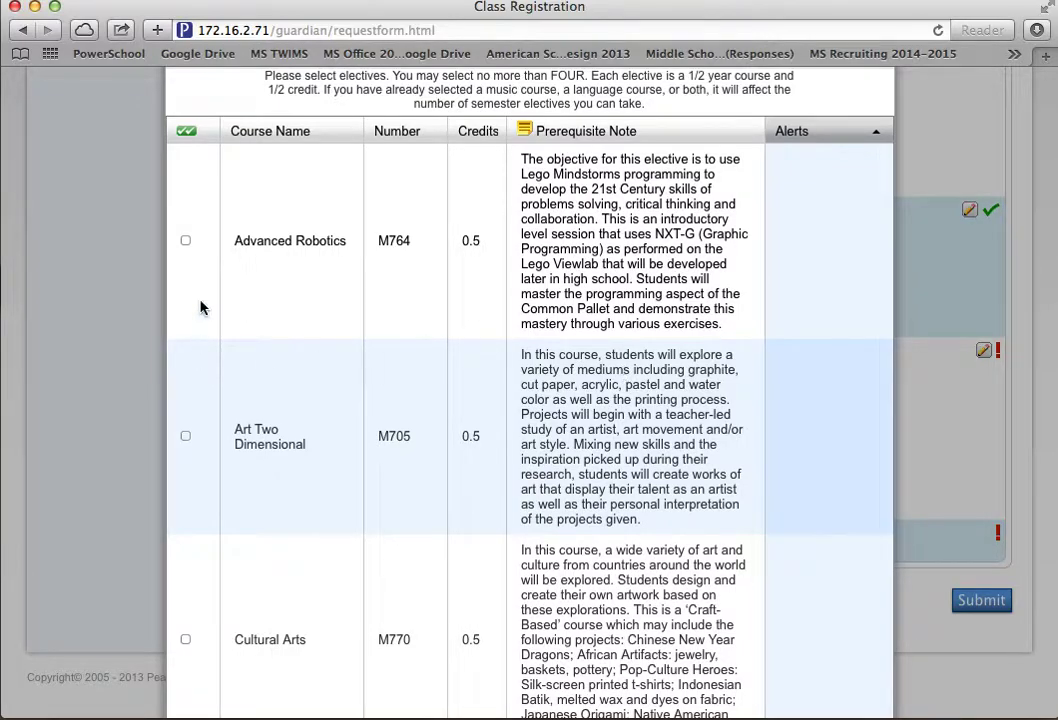
{"action": "left_click", "coordinate": [185, 241]}
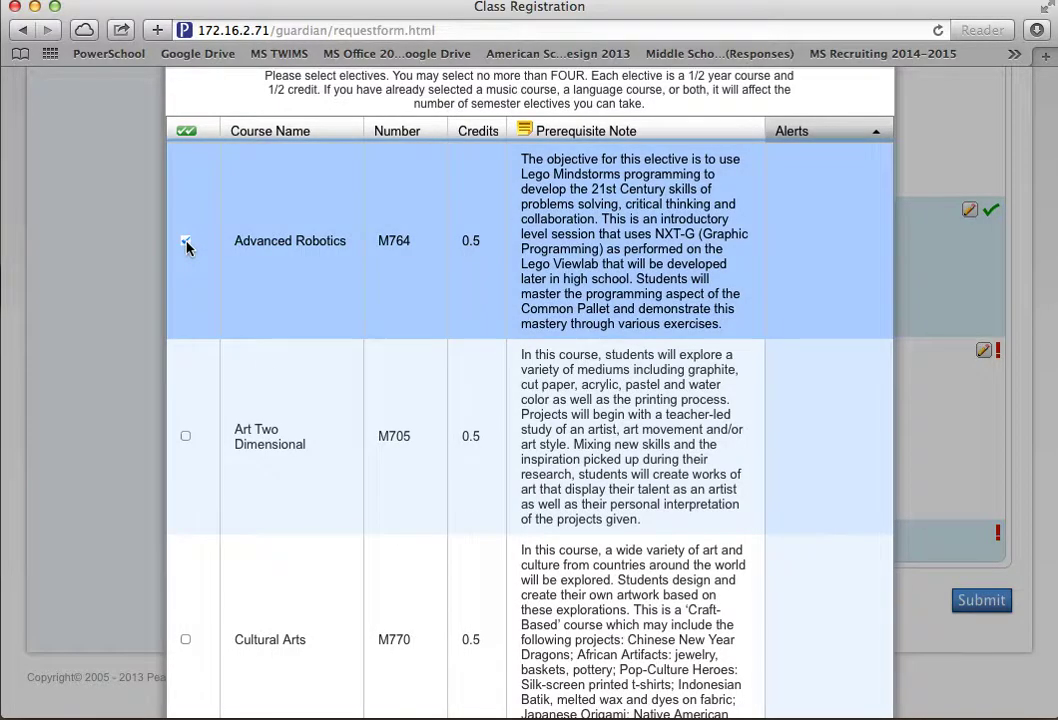
{"action": "left_click", "coordinate": [185, 436]}
Step: Confirm both electives to reach 8 credit hours and bring up the Elective Alternates list
{"action": "scroll", "coordinate": [405, 362], "scroll_direction": "down", "scroll_amount": 7}
{"action": "scroll", "coordinate": [405, 362], "scroll_direction": "down", "scroll_amount": 10}
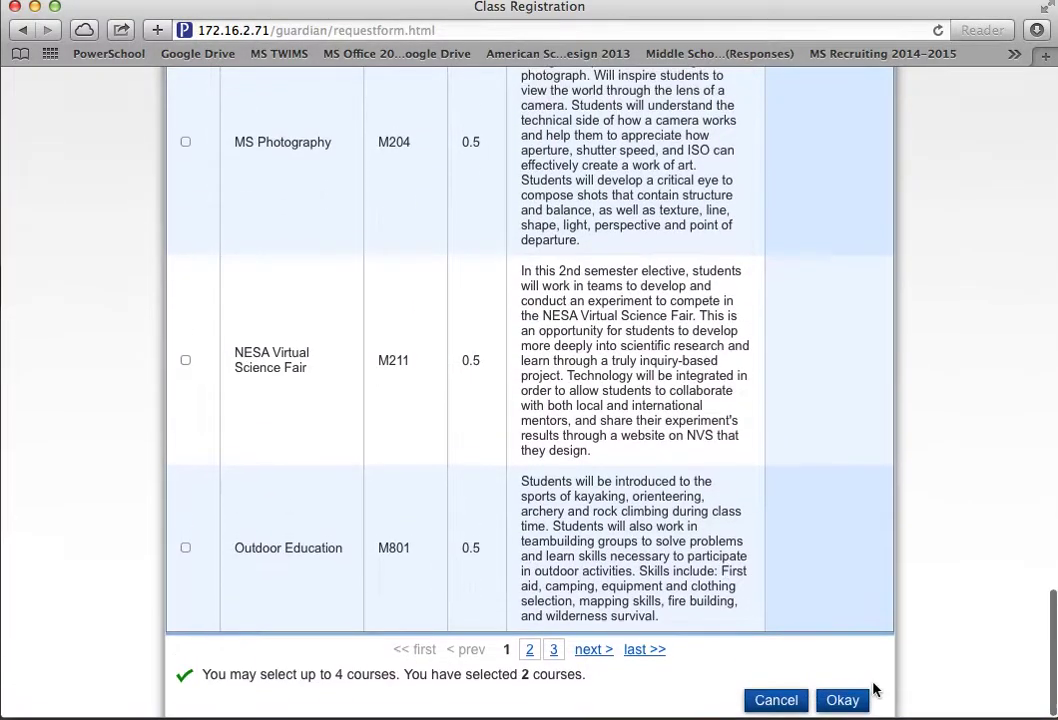
{"action": "left_click", "coordinate": [842, 701]}
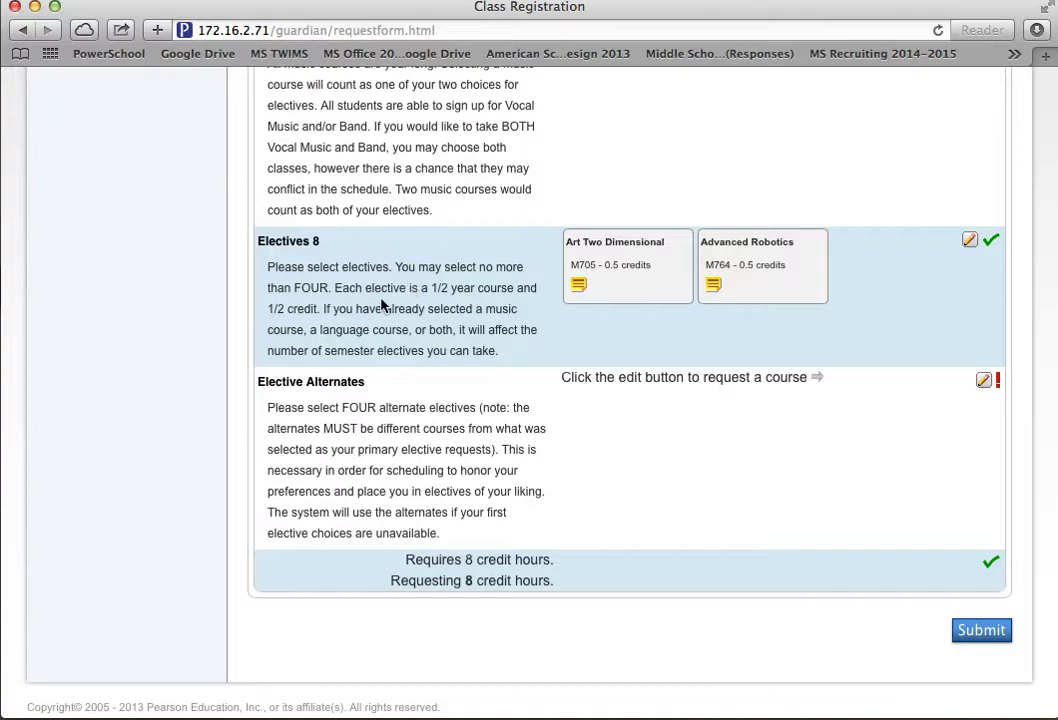
{"action": "left_click", "coordinate": [983, 383]}
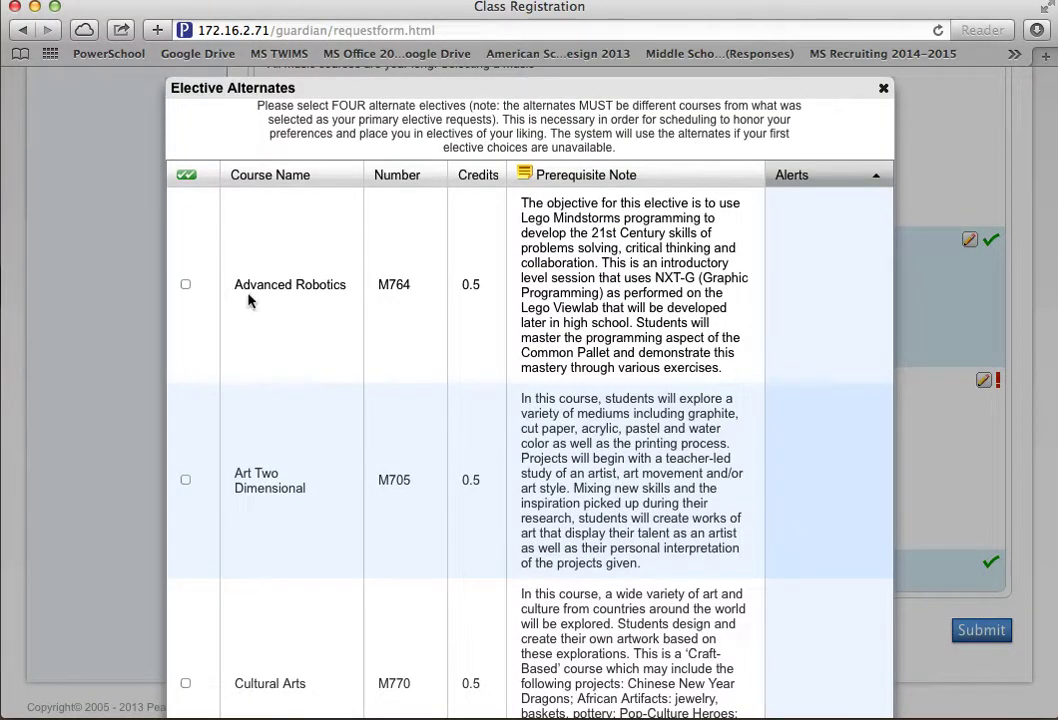
Step: Tick Drama for the Screen, Model United Nations, Money and Markets and MS Photography as alternates
{"action": "scroll", "coordinate": [266, 346], "scroll_direction": "down", "scroll_amount": 5}
{"action": "scroll", "coordinate": [266, 345], "scroll_direction": "down", "scroll_amount": 8}
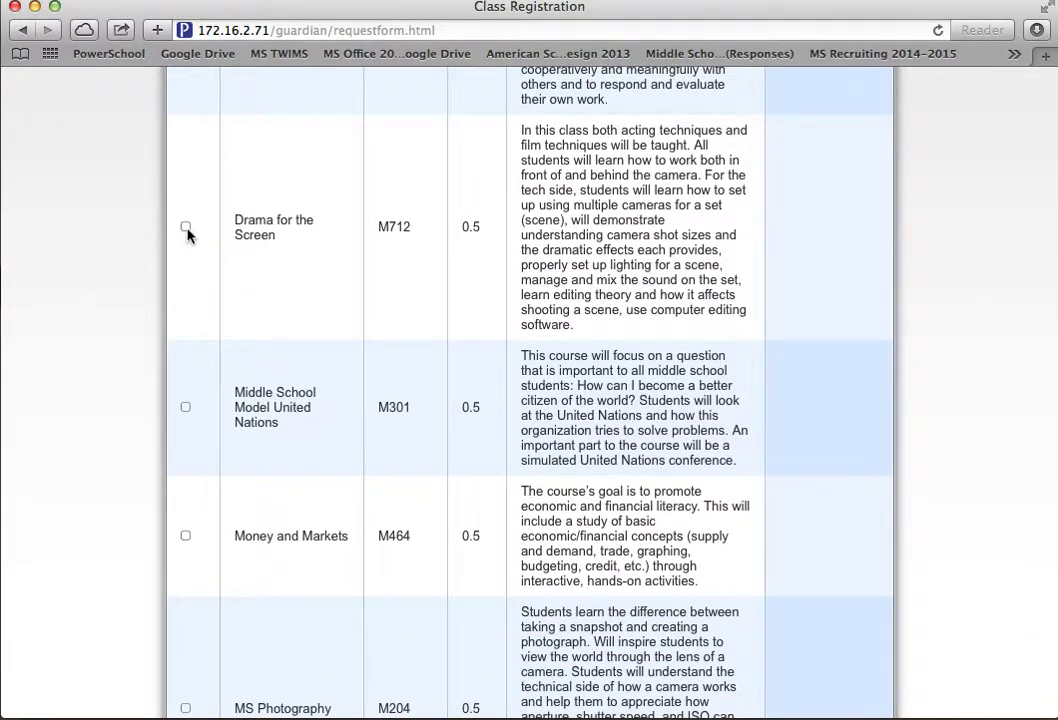
{"action": "left_click", "coordinate": [185, 227]}
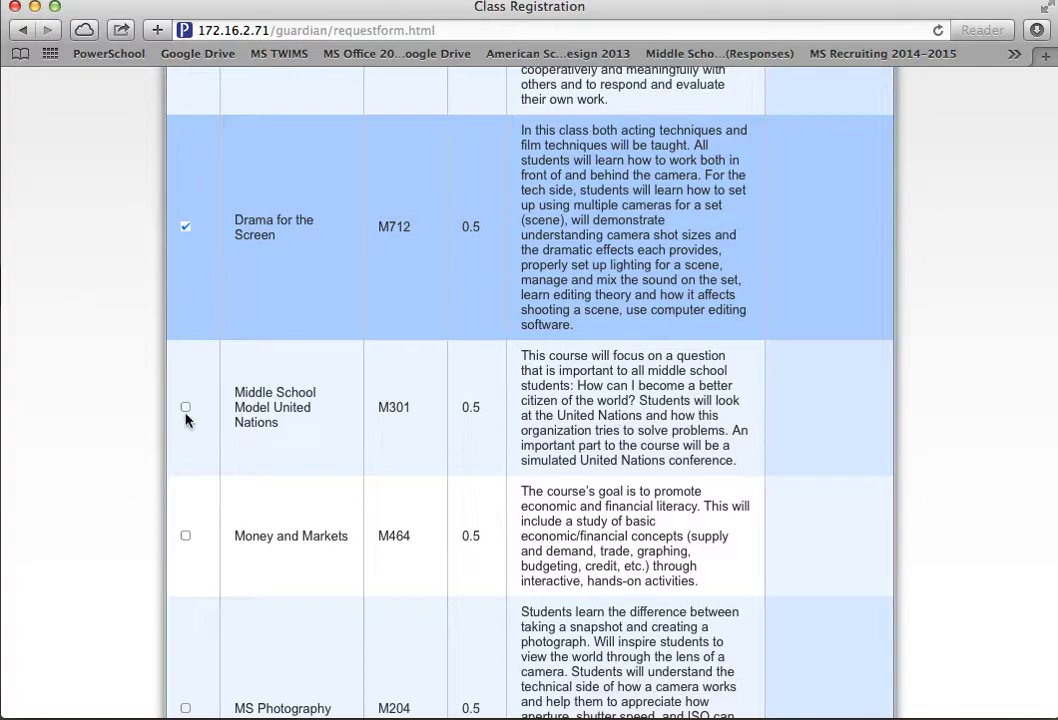
{"action": "left_click", "coordinate": [186, 407]}
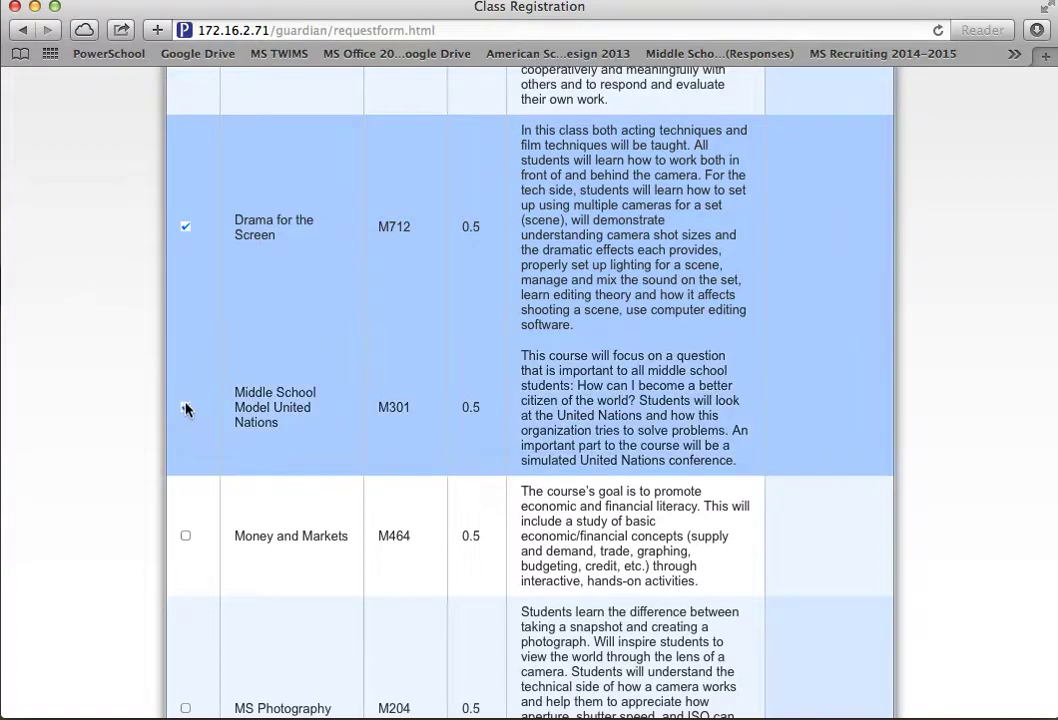
{"action": "left_click", "coordinate": [185, 536]}
{"action": "scroll", "coordinate": [185, 540], "scroll_direction": "down", "scroll_amount": 3}
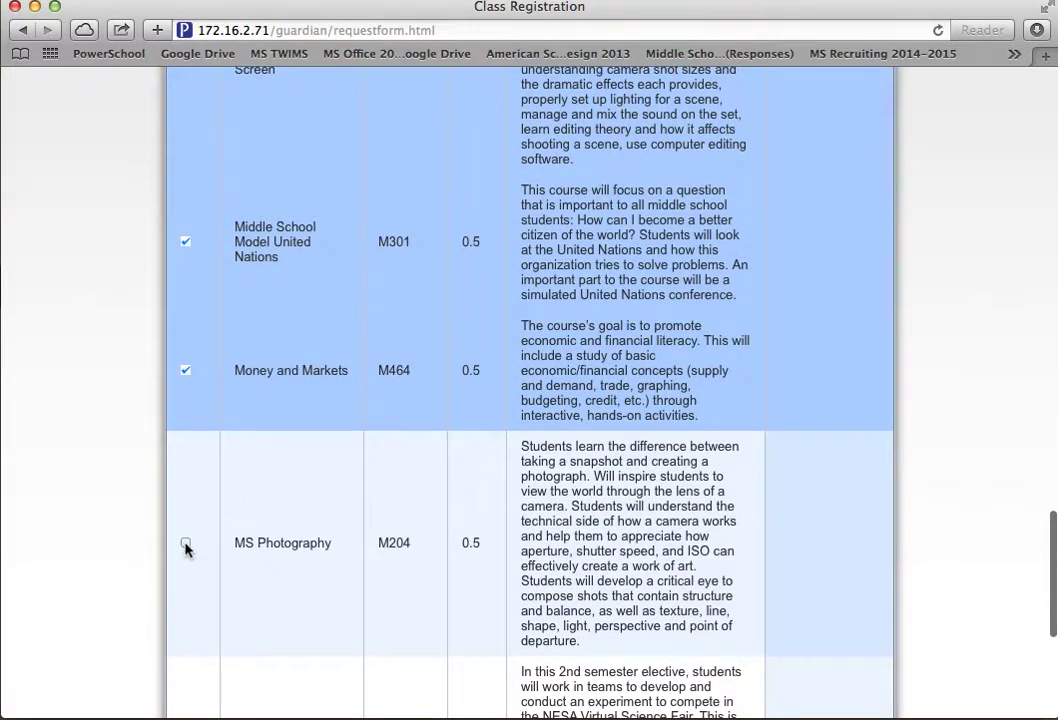
{"action": "left_click", "coordinate": [185, 545]}
Step: Confirm the four alternate electives and submit the course request form
{"action": "scroll", "coordinate": [335, 427], "scroll_direction": "up", "scroll_amount": 1}
{"action": "scroll", "coordinate": [335, 427], "scroll_direction": "up", "scroll_amount": 2}
{"action": "scroll", "coordinate": [335, 427], "scroll_direction": "down", "scroll_amount": 6}
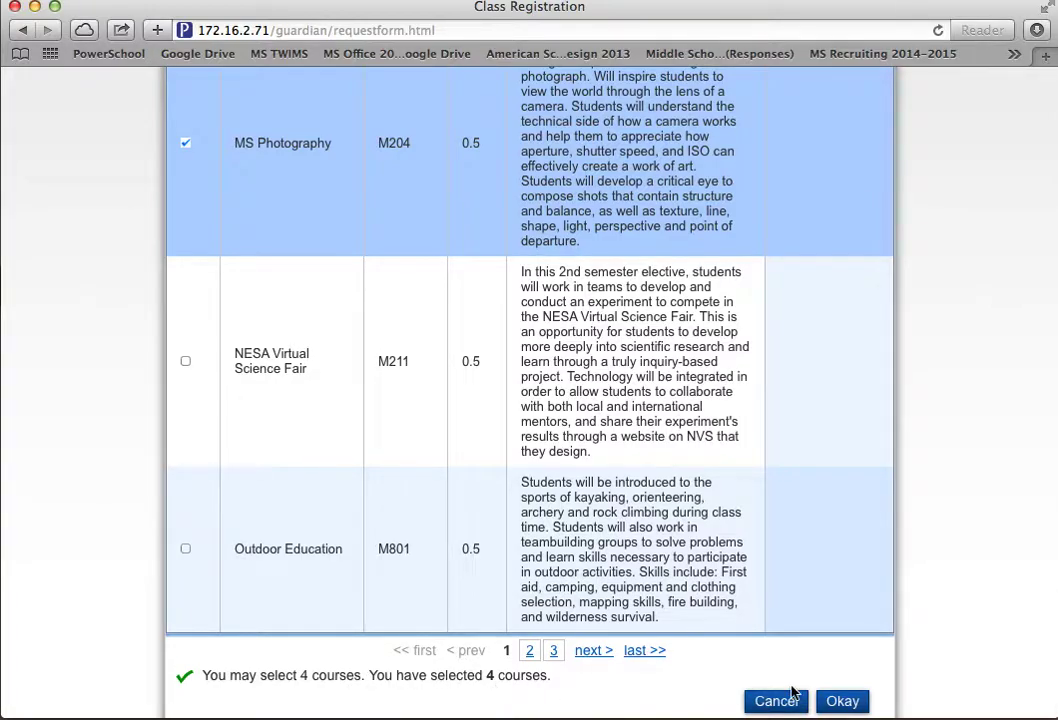
{"action": "left_click", "coordinate": [842, 700]}
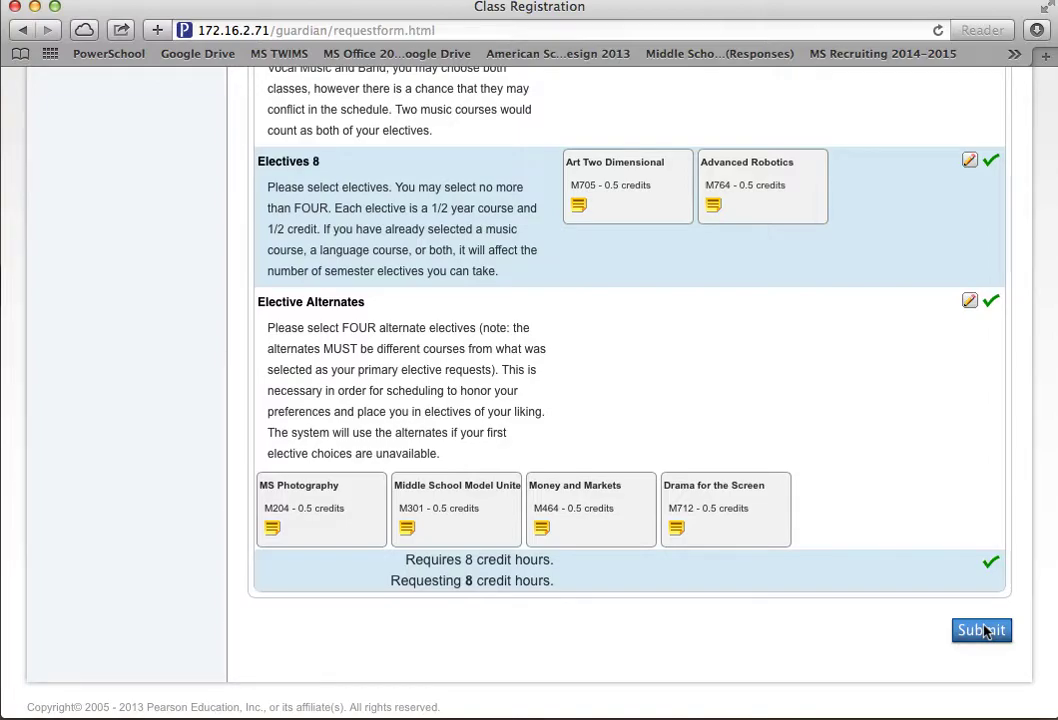
{"action": "left_click", "coordinate": [984, 630]}
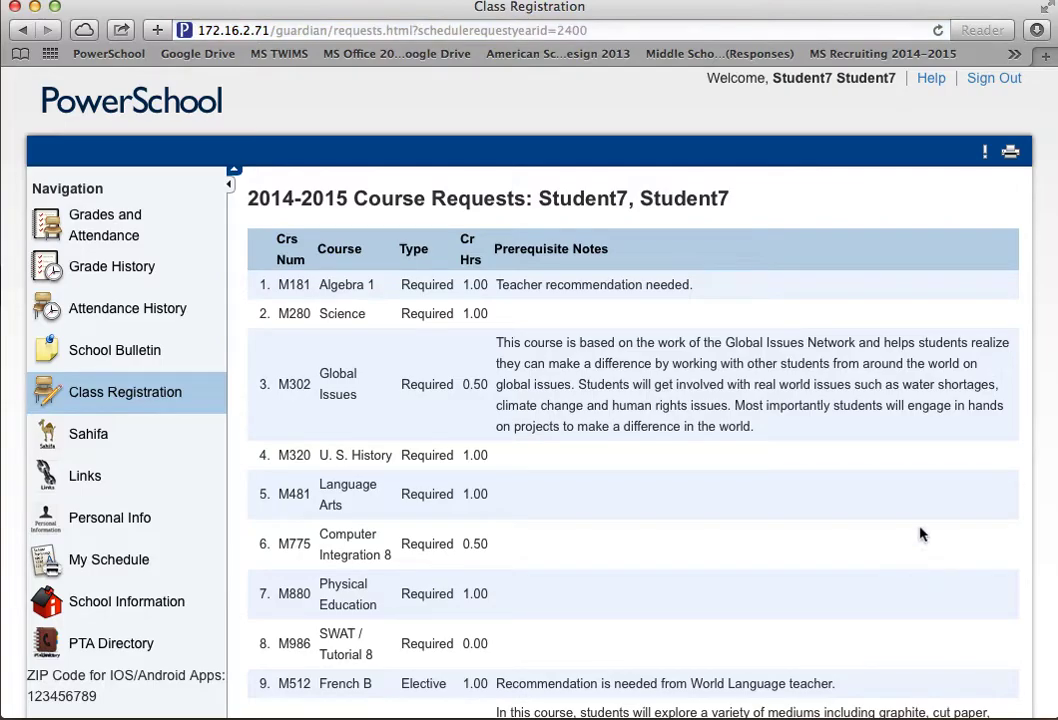
Step: Review the 2014-2015 Course Requests summary: 8.00 requested and 2.50 alternate credit hours
{"action": "scroll", "coordinate": [586, 296], "scroll_direction": "down", "scroll_amount": 5}
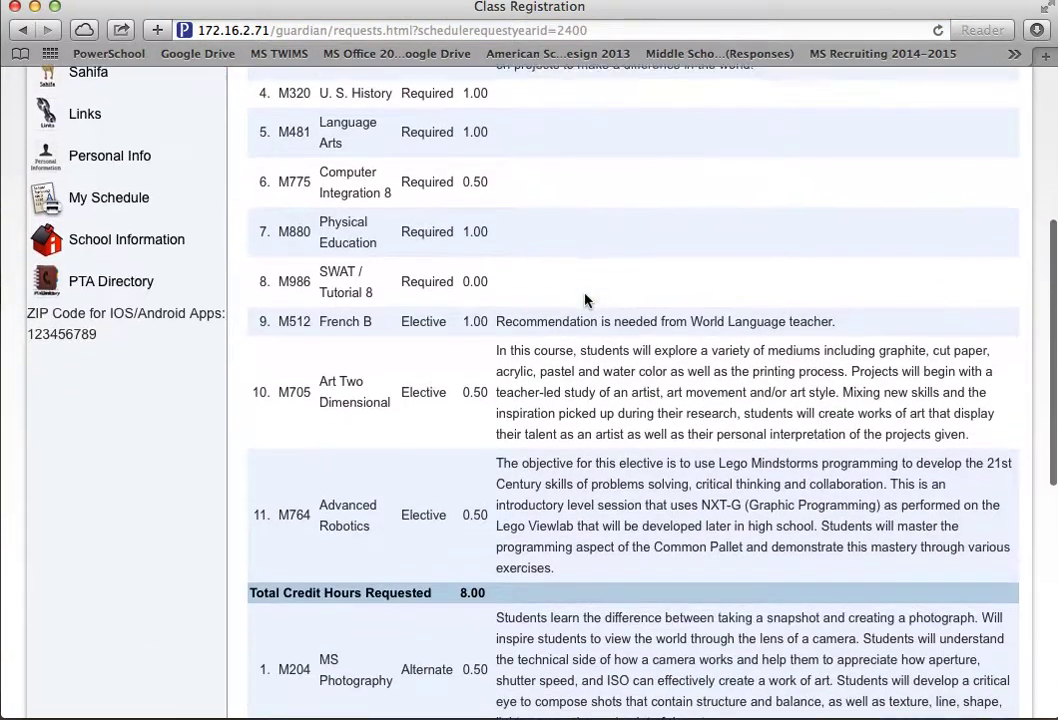
{"action": "scroll", "coordinate": [586, 300], "scroll_direction": "down", "scroll_amount": 2}
{"action": "scroll", "coordinate": [585, 300], "scroll_direction": "down", "scroll_amount": 5}
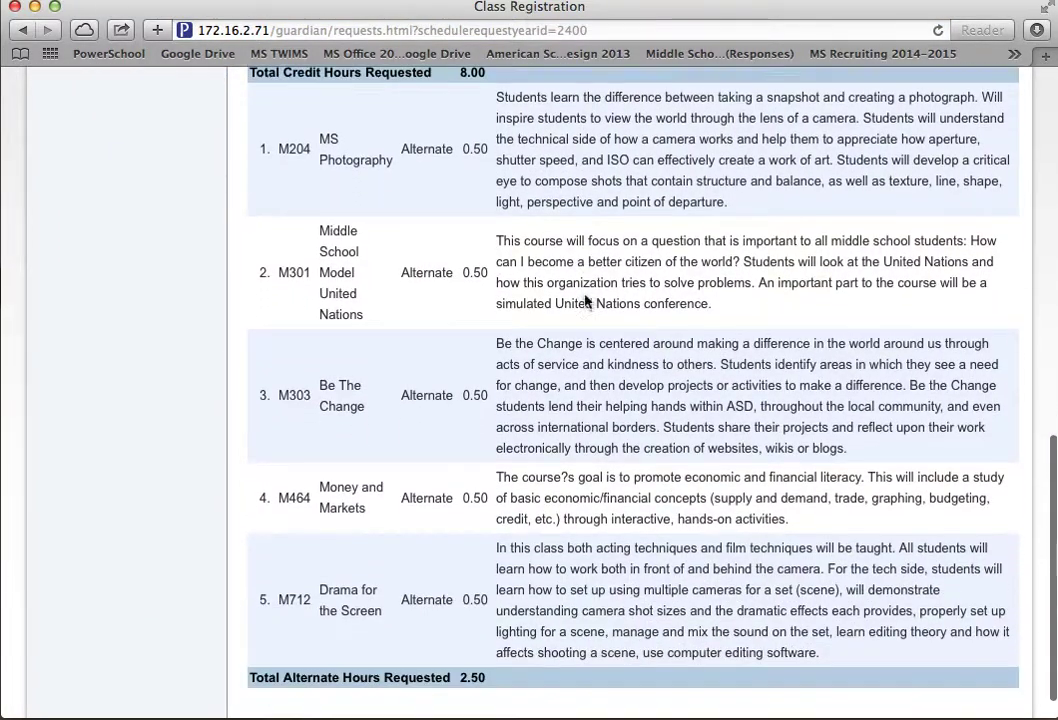
{"action": "scroll", "coordinate": [585, 297], "scroll_direction": "up", "scroll_amount": 10}
{"action": "scroll", "coordinate": [585, 296], "scroll_direction": "up", "scroll_amount": 8}
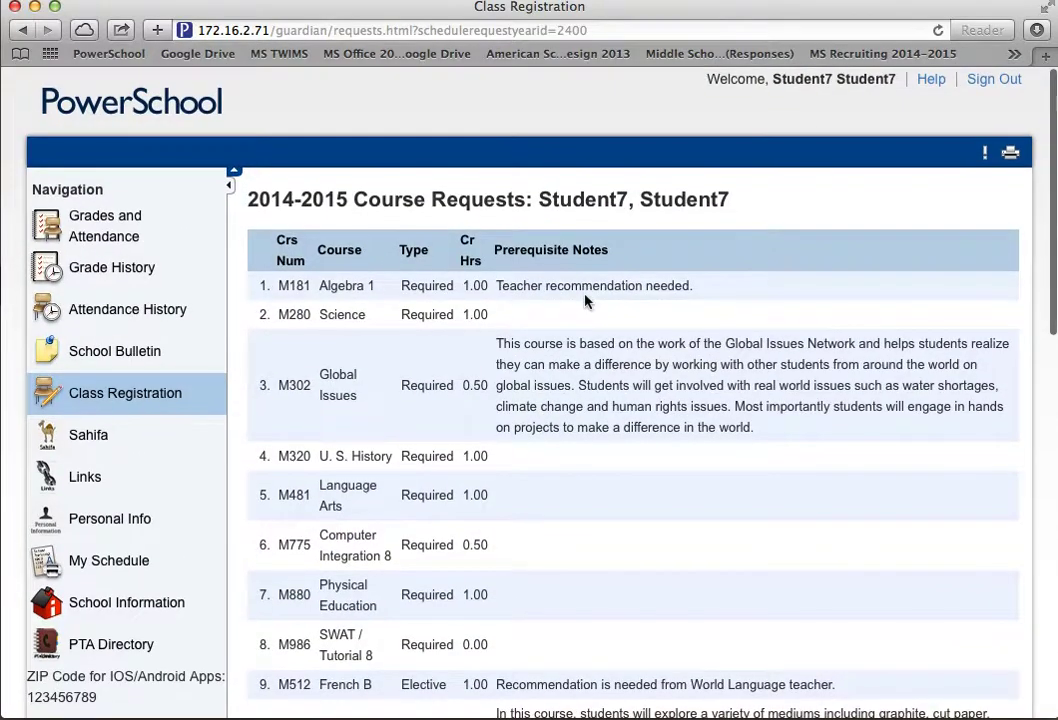